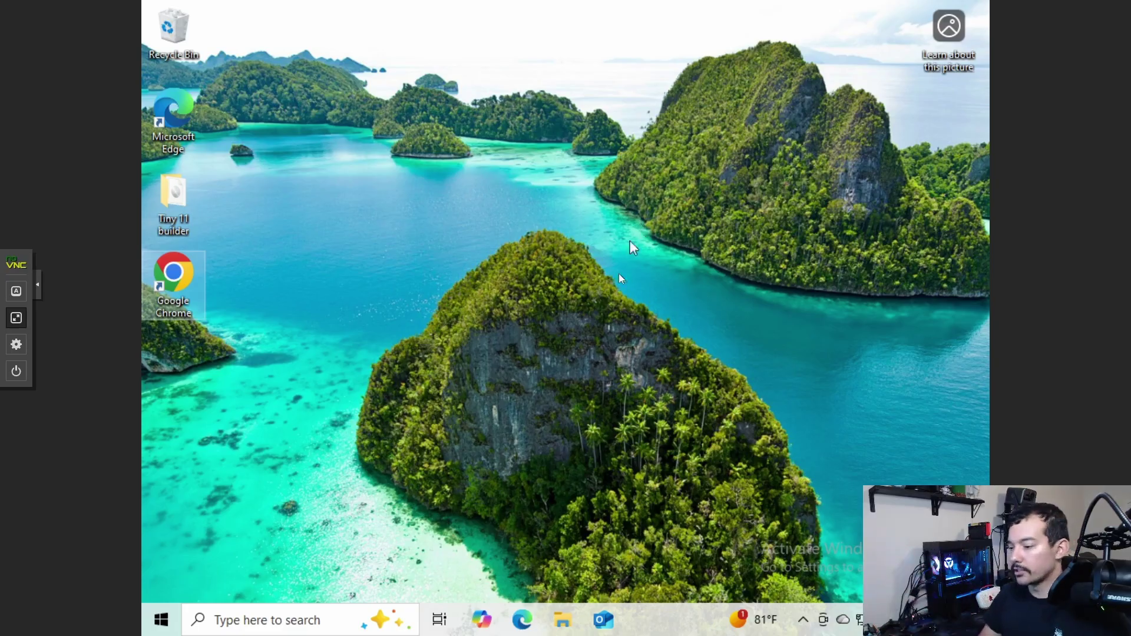
Open Google Chrome and search Google for 'windows 11'.
double_click(195, 301)
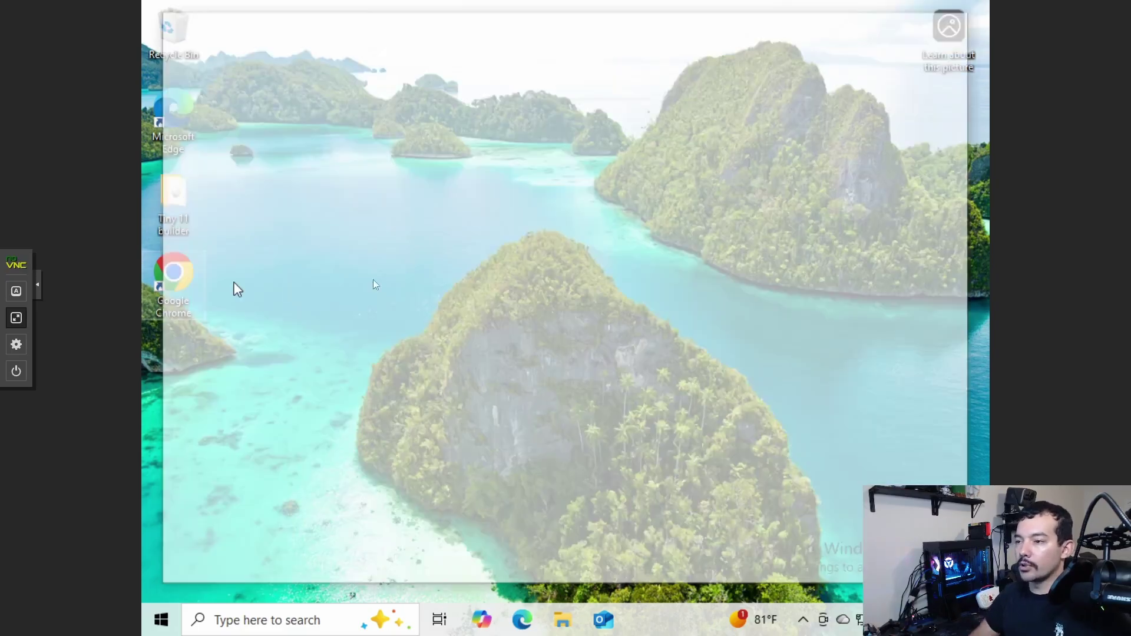
left_click(464, 408)
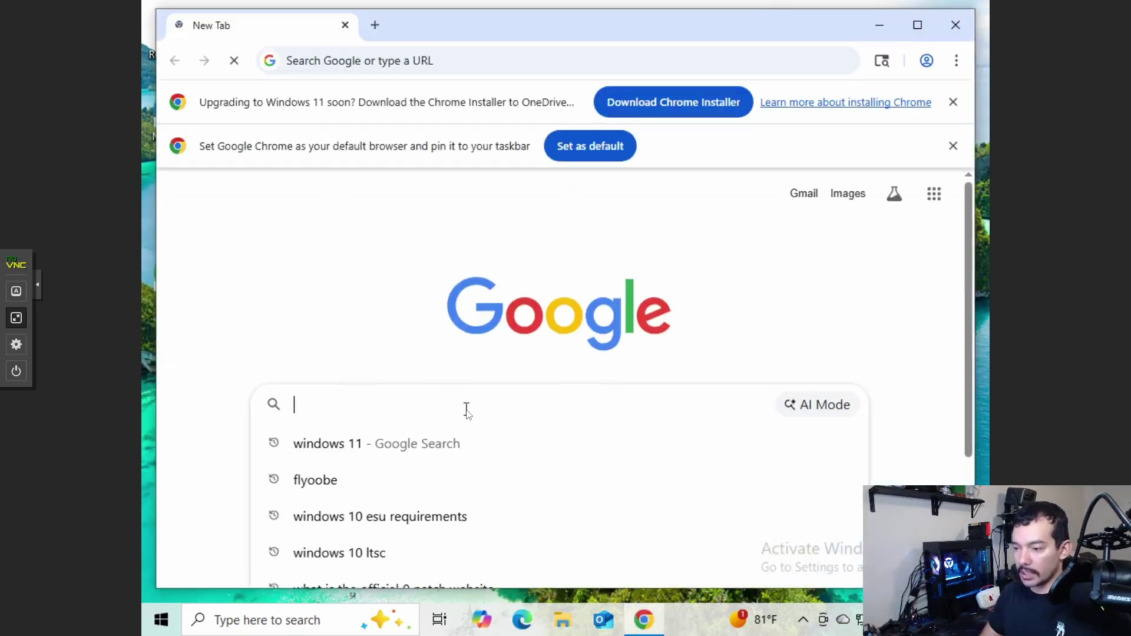
type("windows 11")
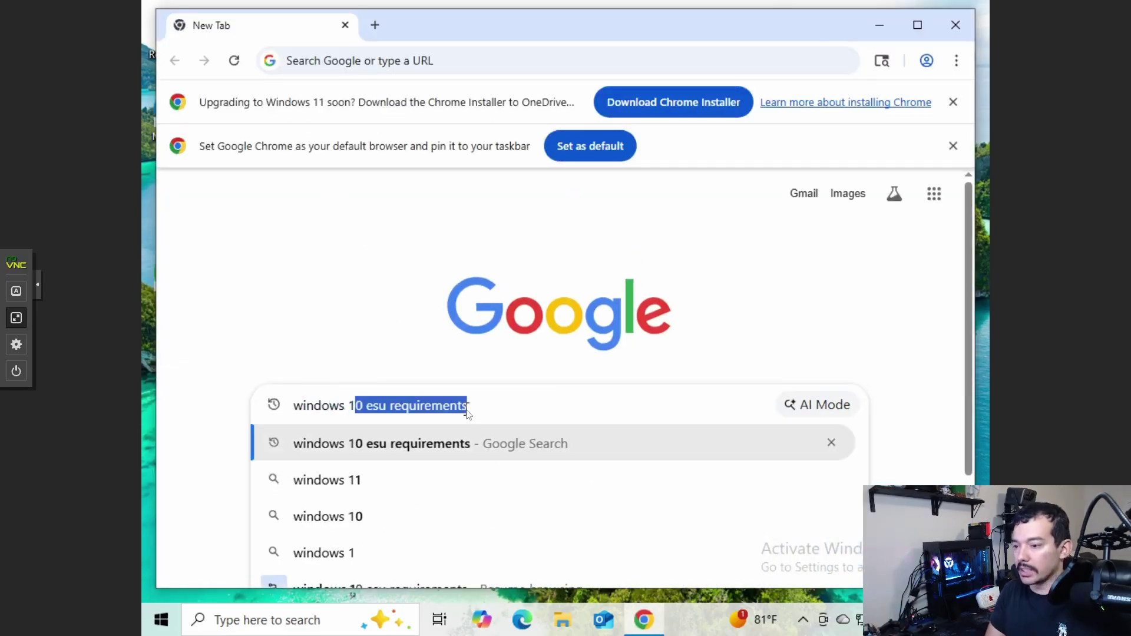
key("Return")
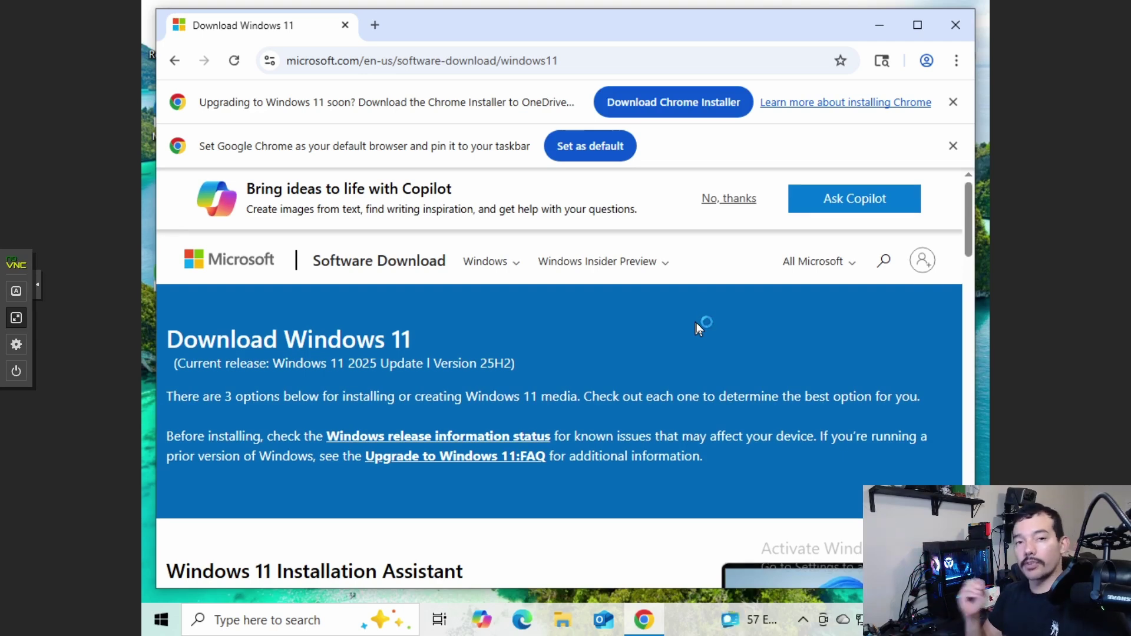
Scroll the Download Windows 11 page, highlight the release version, then minimise the browser.
scroll(687, 312, "down", 3)
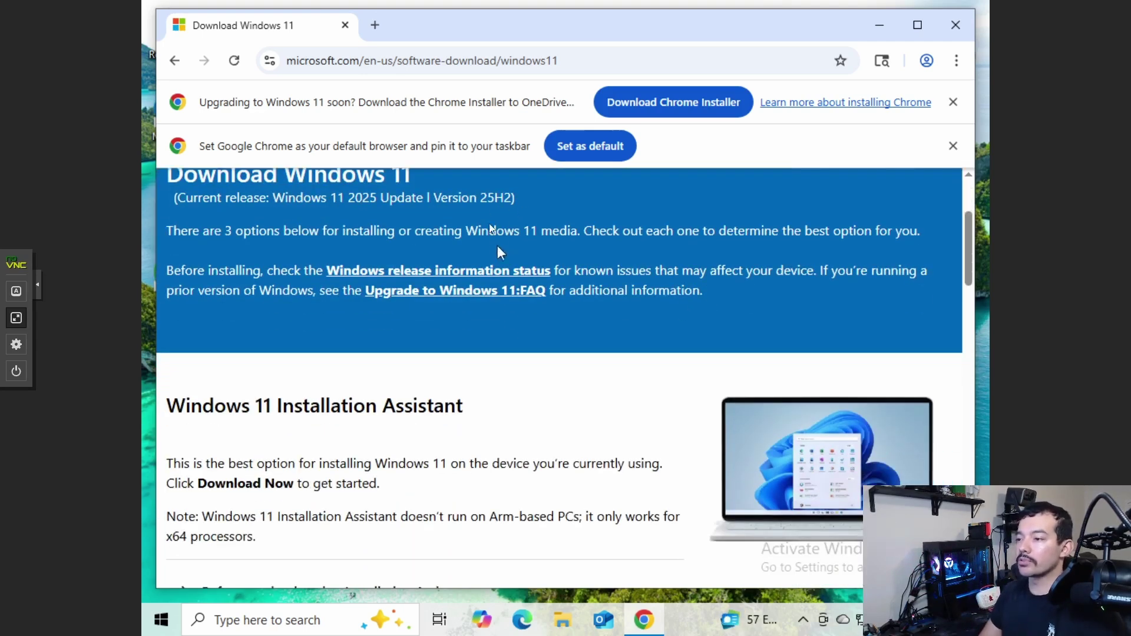
left_click_drag(476, 195, 527, 196)
left_click(563, 199)
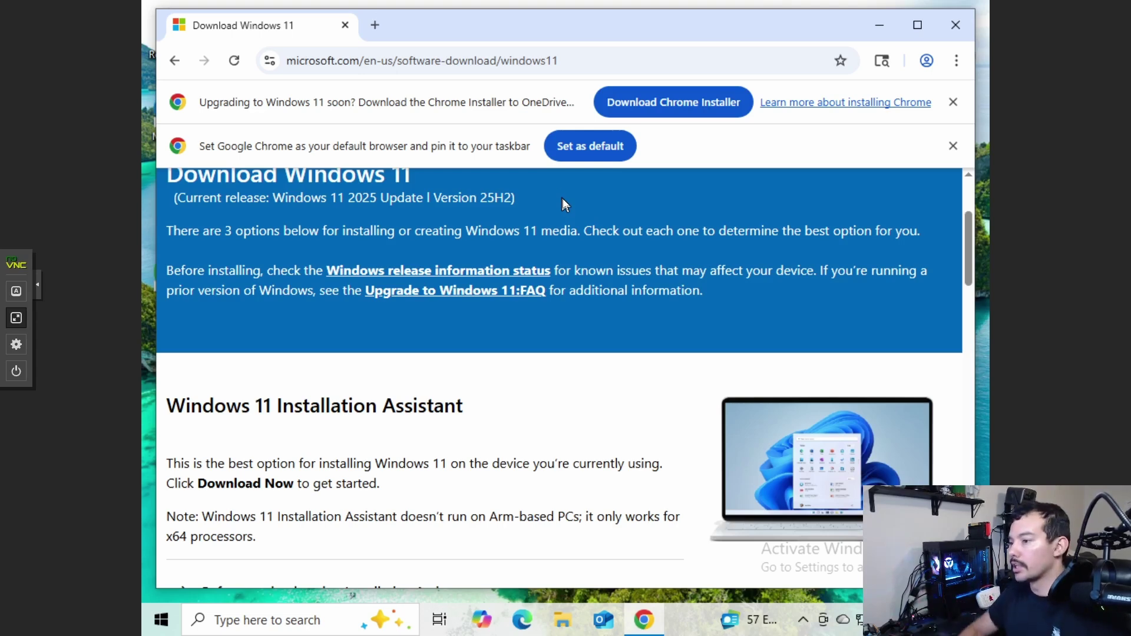
left_click(883, 25)
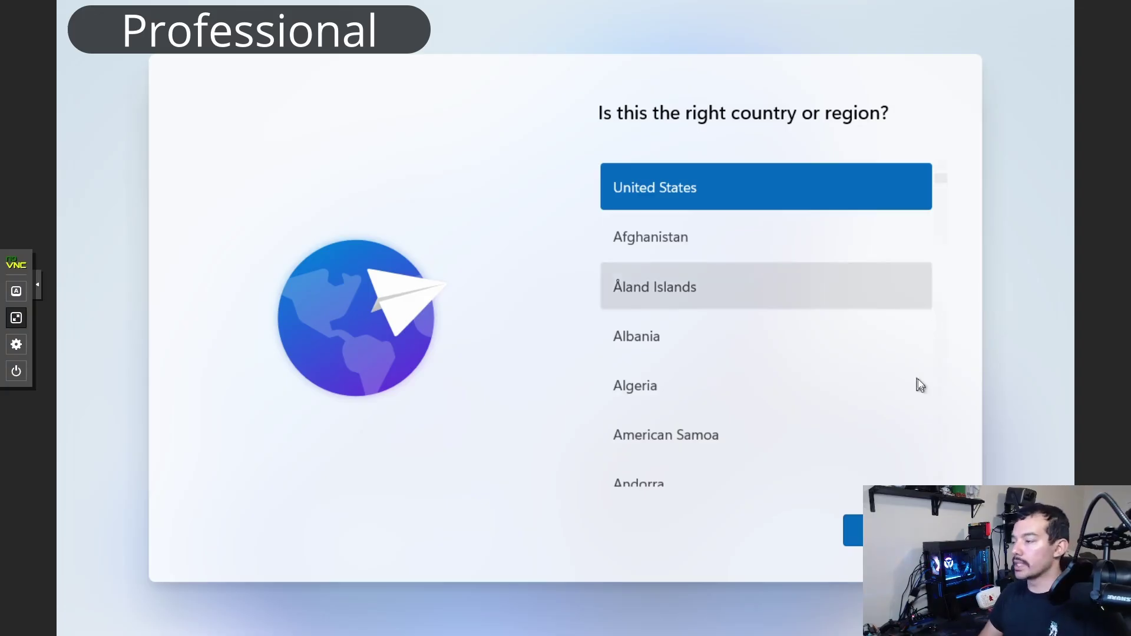
Accept United States and the US keyboard, skip the second layout, pass network, and skip device naming.
left_click(884, 531)
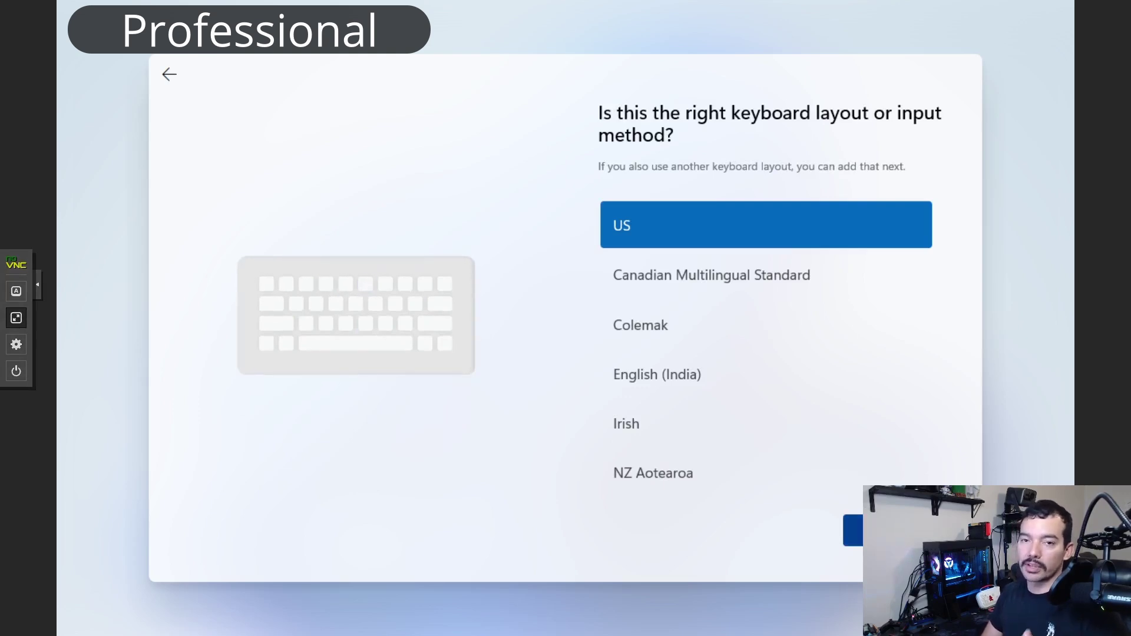
left_click(884, 530)
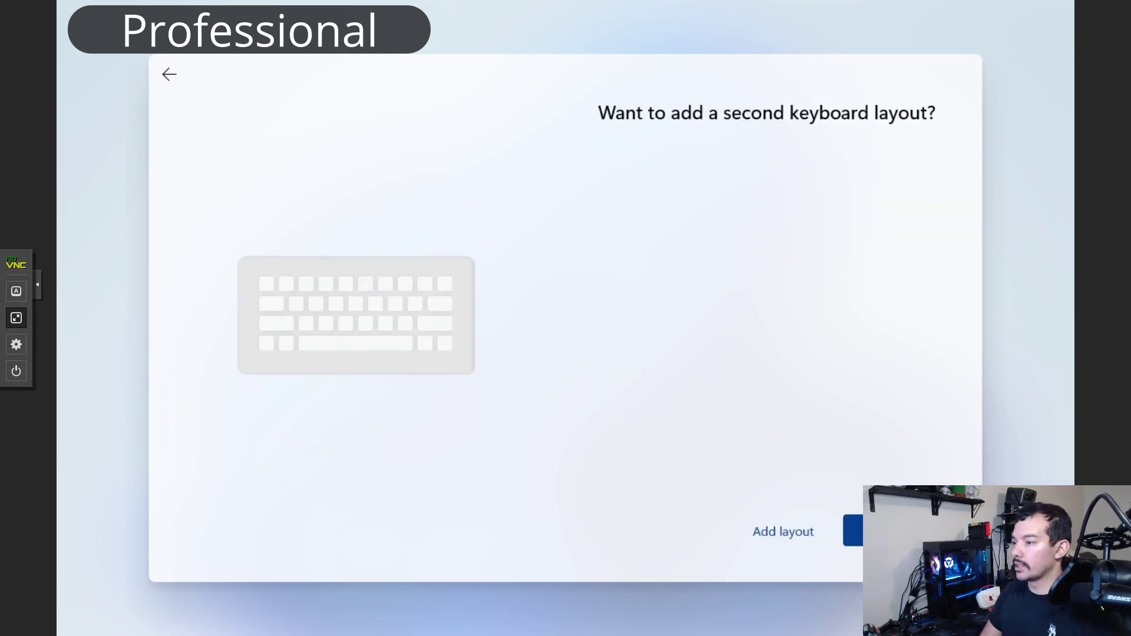
left_click(884, 530)
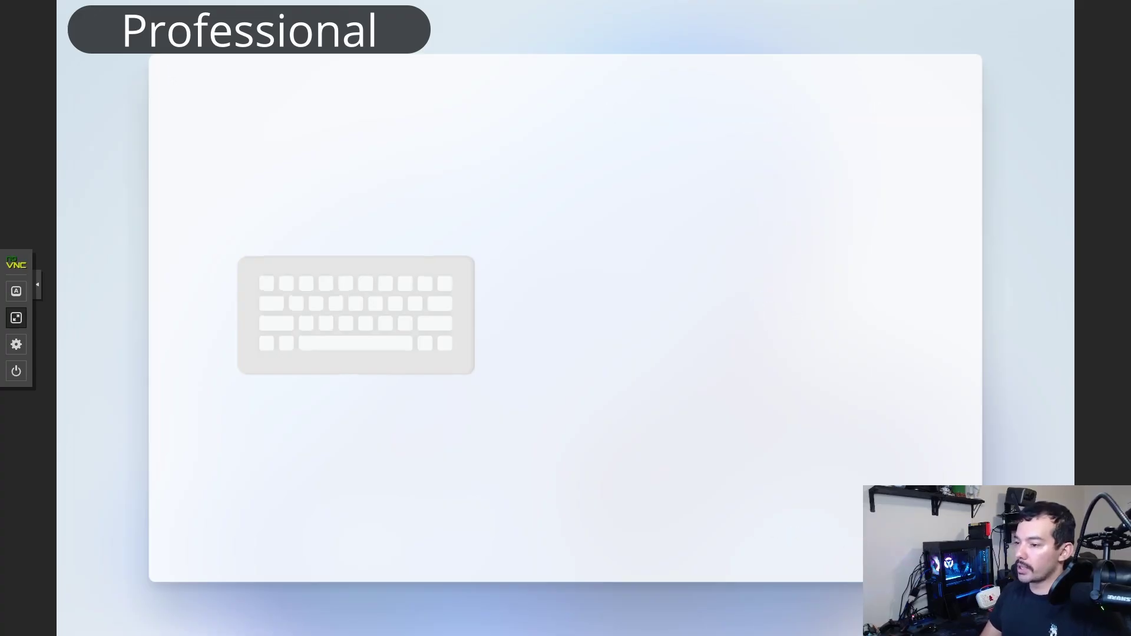
left_click(853, 530)
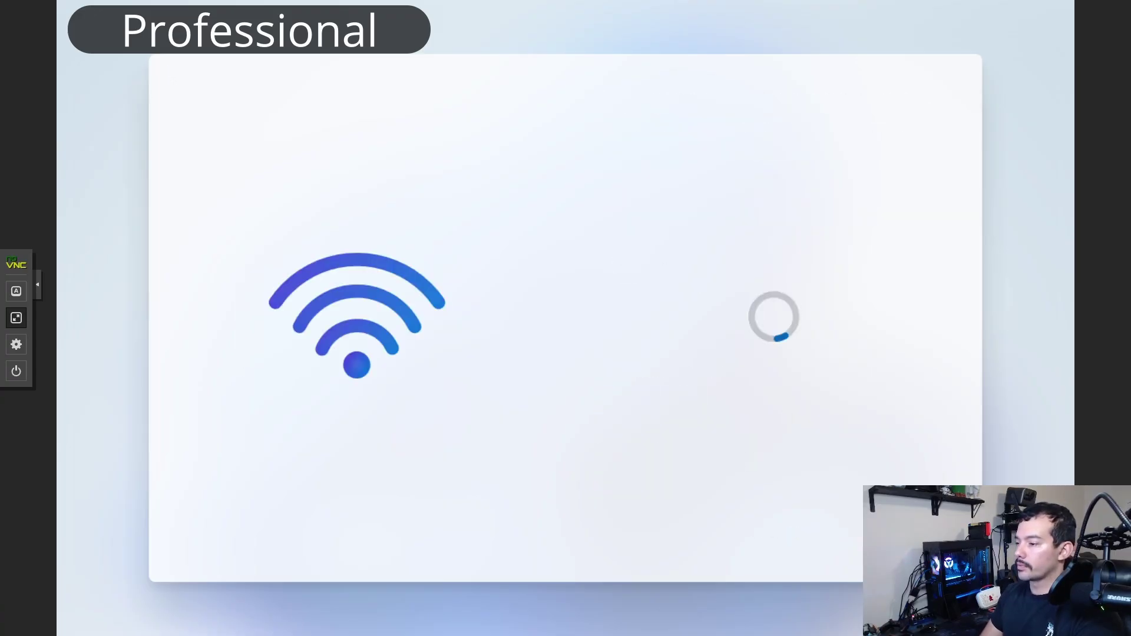
left_click(776, 535)
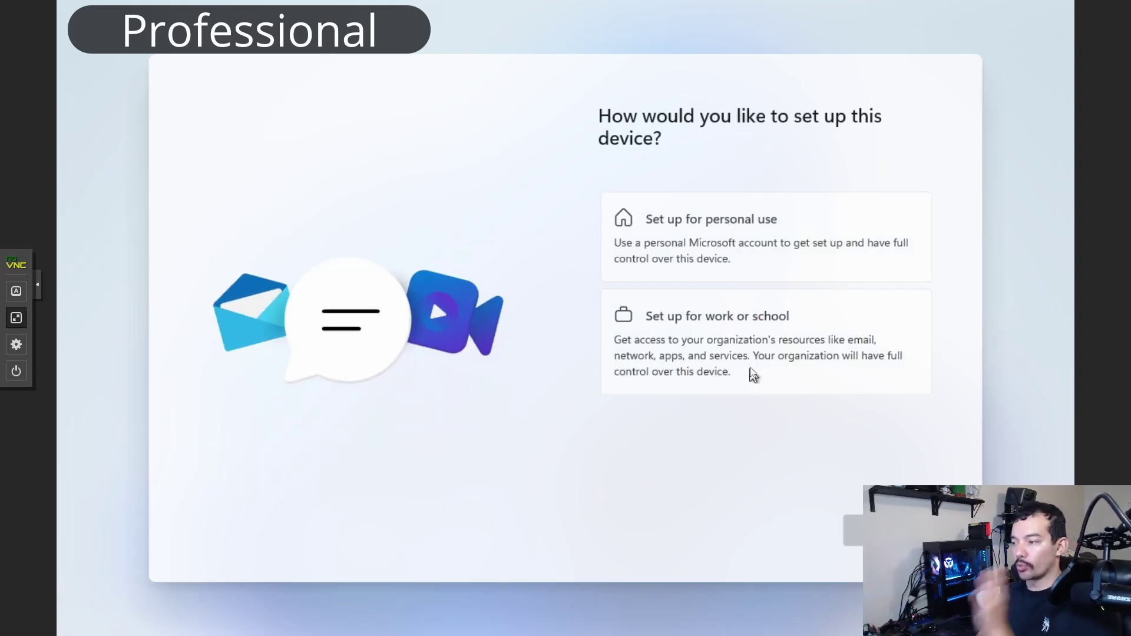
Choose Set up for work or school, then pick Domain join instead under Sign-in options.
left_click(748, 371)
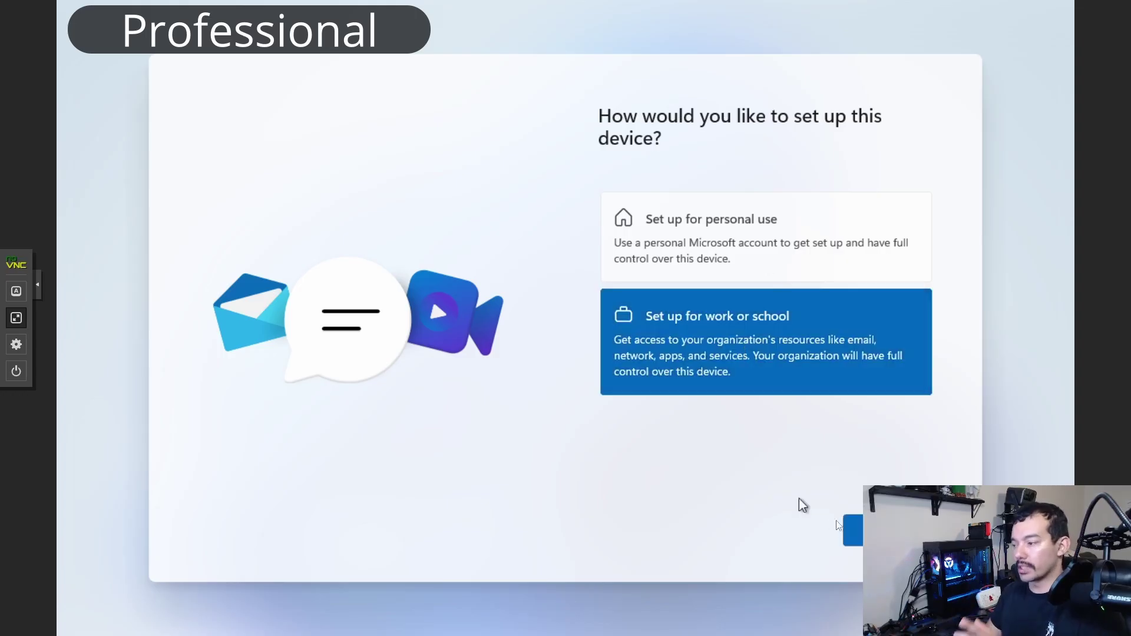
left_click(853, 530)
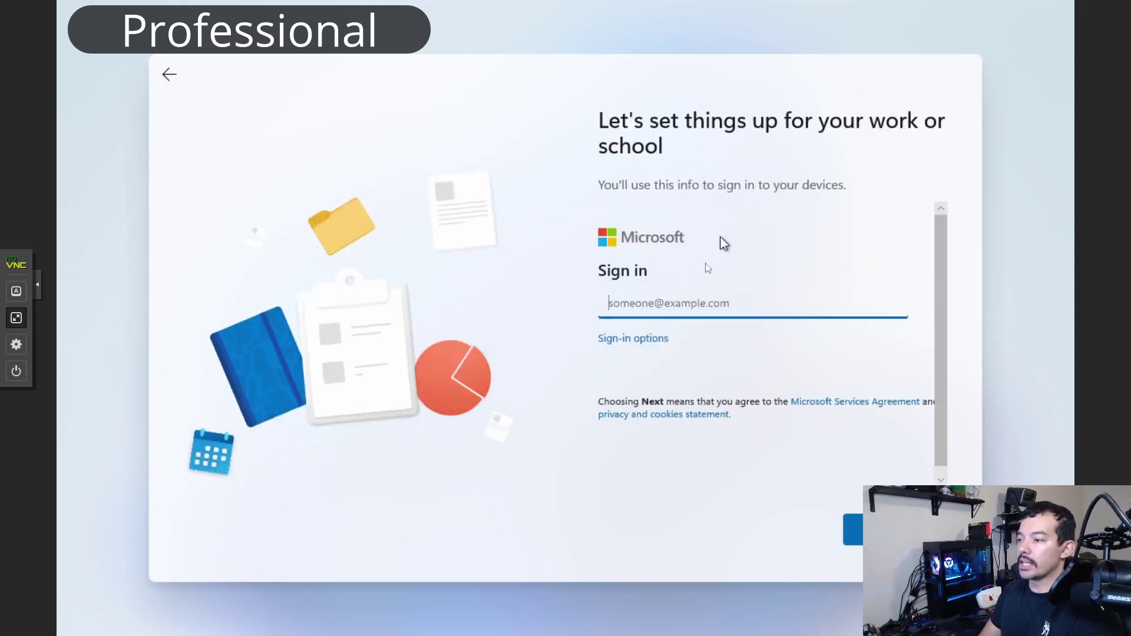
left_click(648, 344)
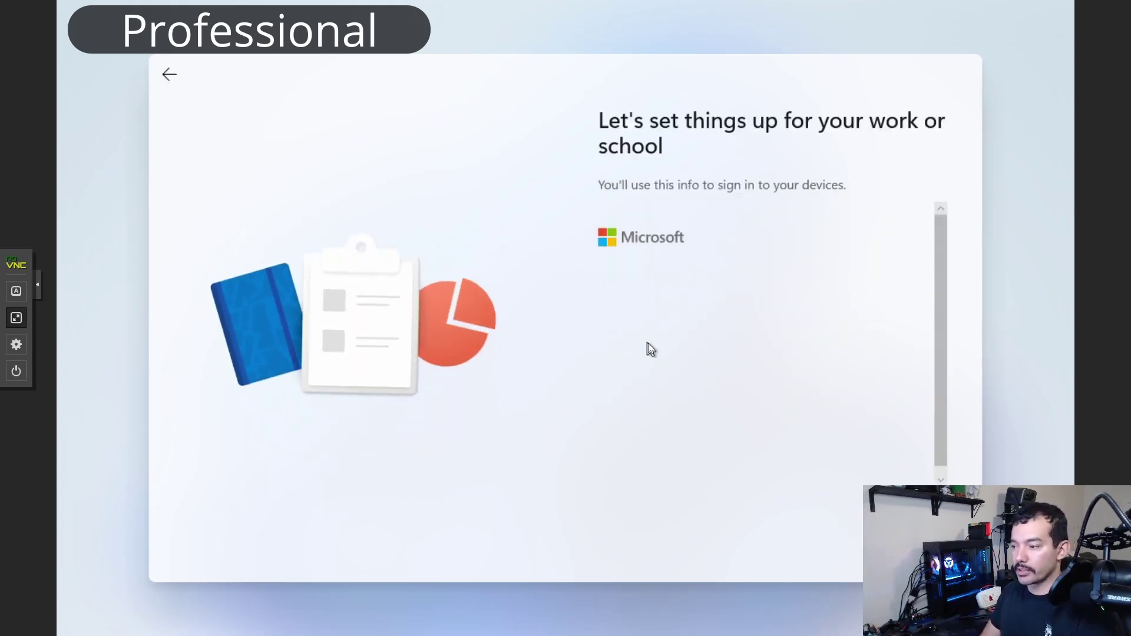
left_click(705, 372)
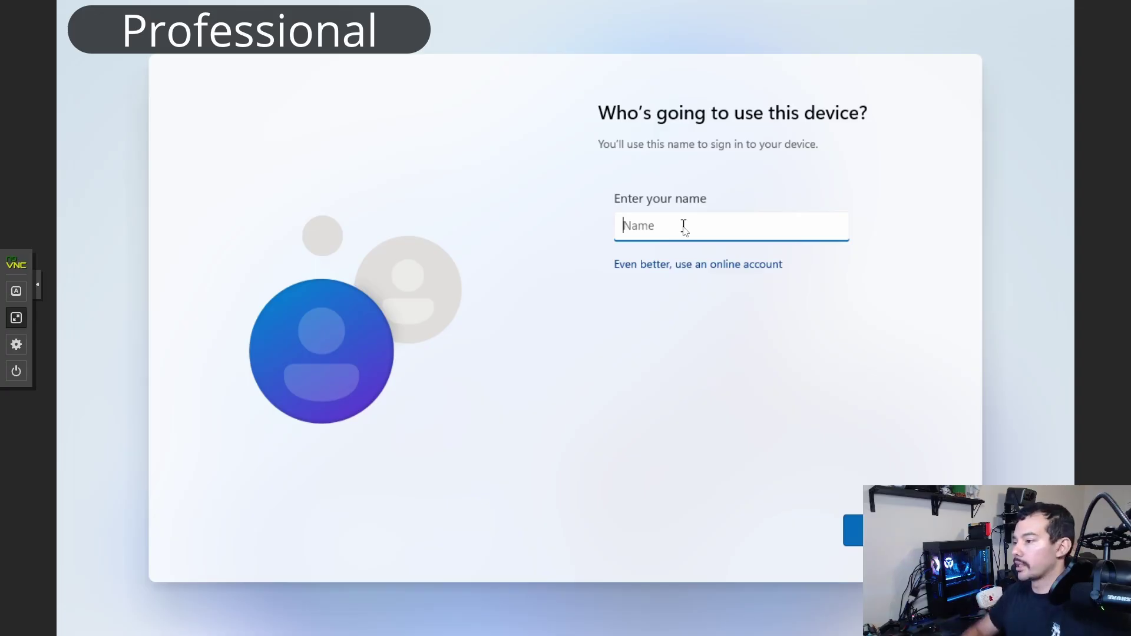
Create the local account 'adminpro' with no password.
type("and")
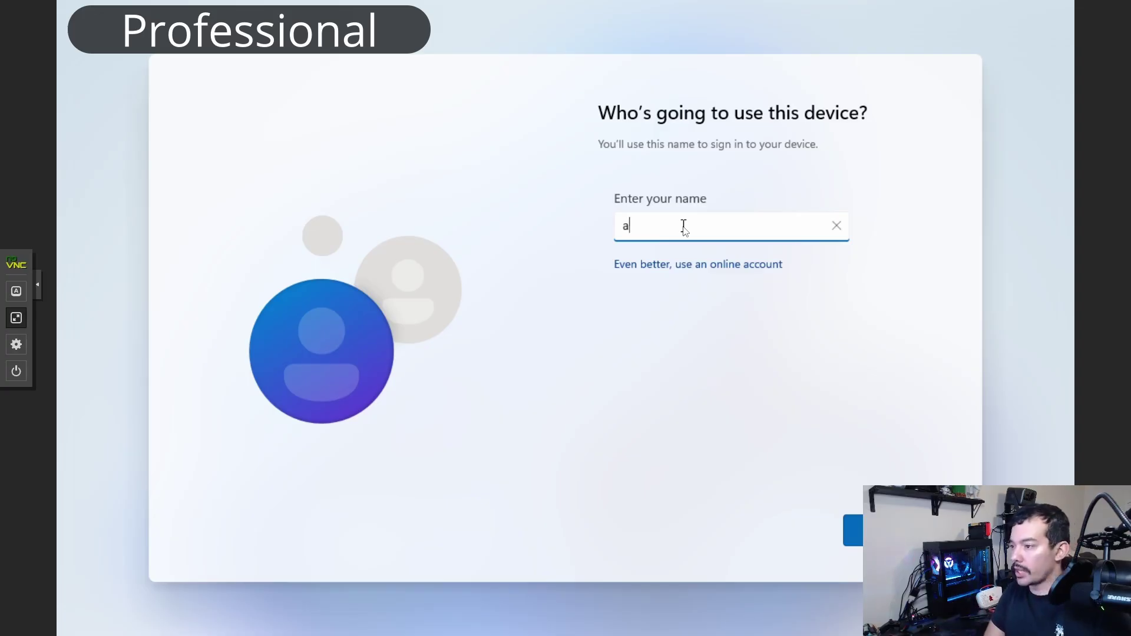
key("BackSpace")
key("BackSpace")
type("dmin")
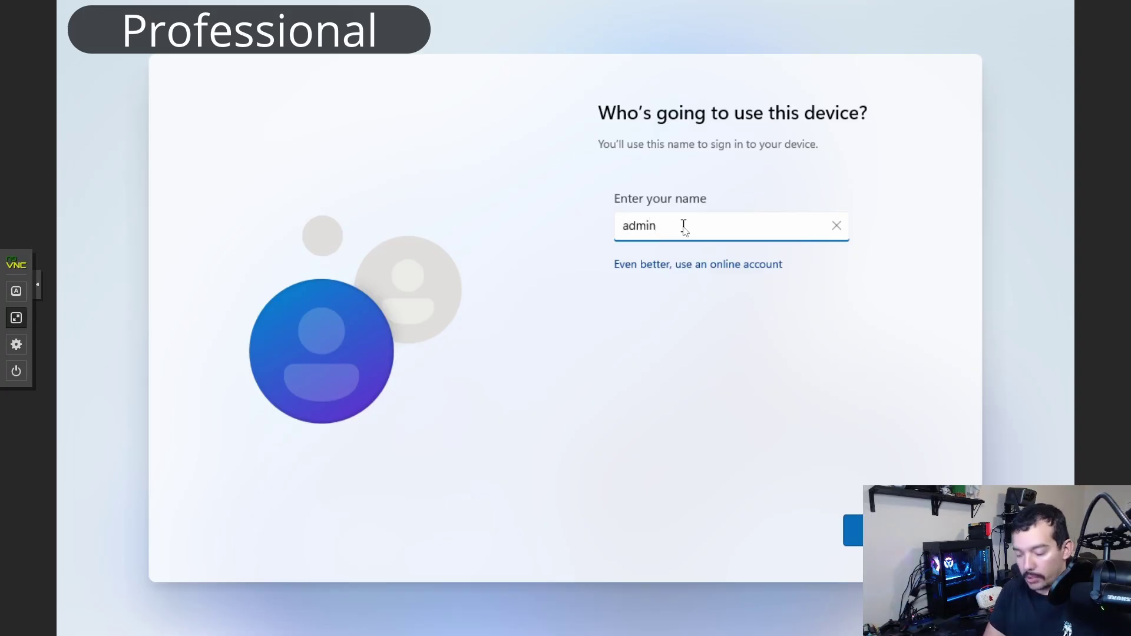
type("pro")
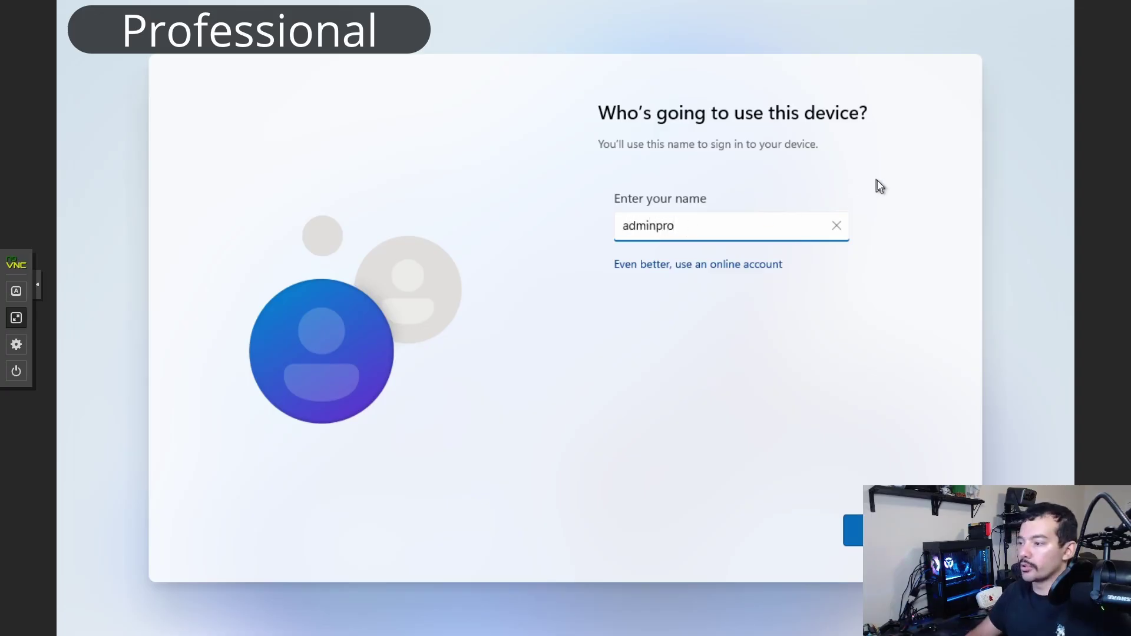
left_click(857, 530)
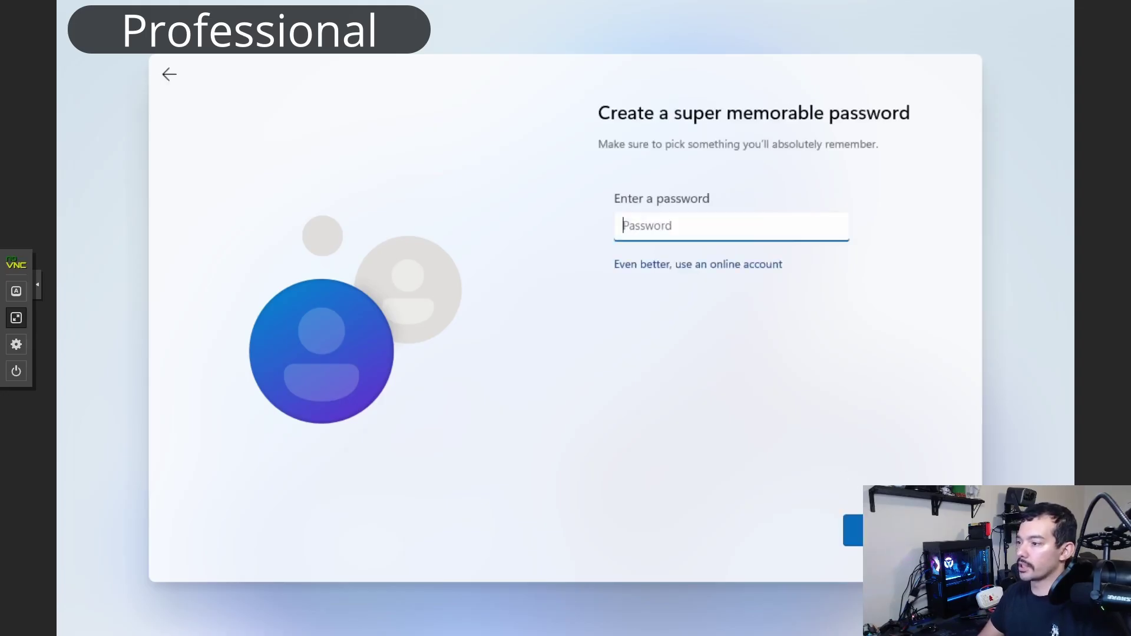
left_click(857, 530)
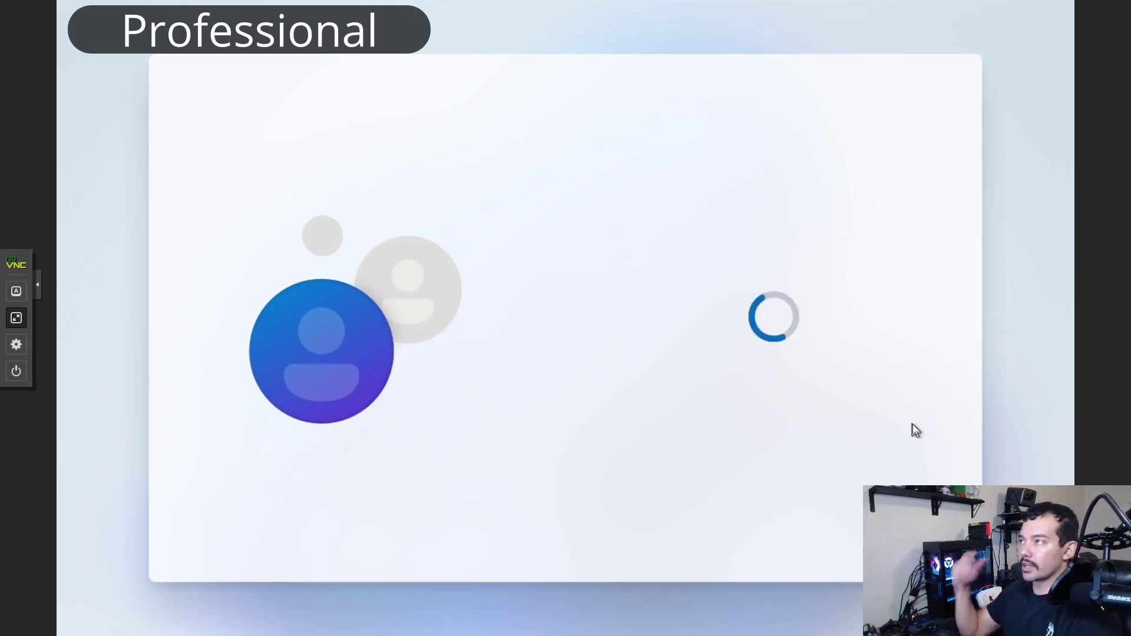
Turn off location, Find my device, inking and tailored experiences, limit diagnostics to required, and accept.
left_click(621, 279)
left_click(612, 377)
scroll(614, 366, "down", 3)
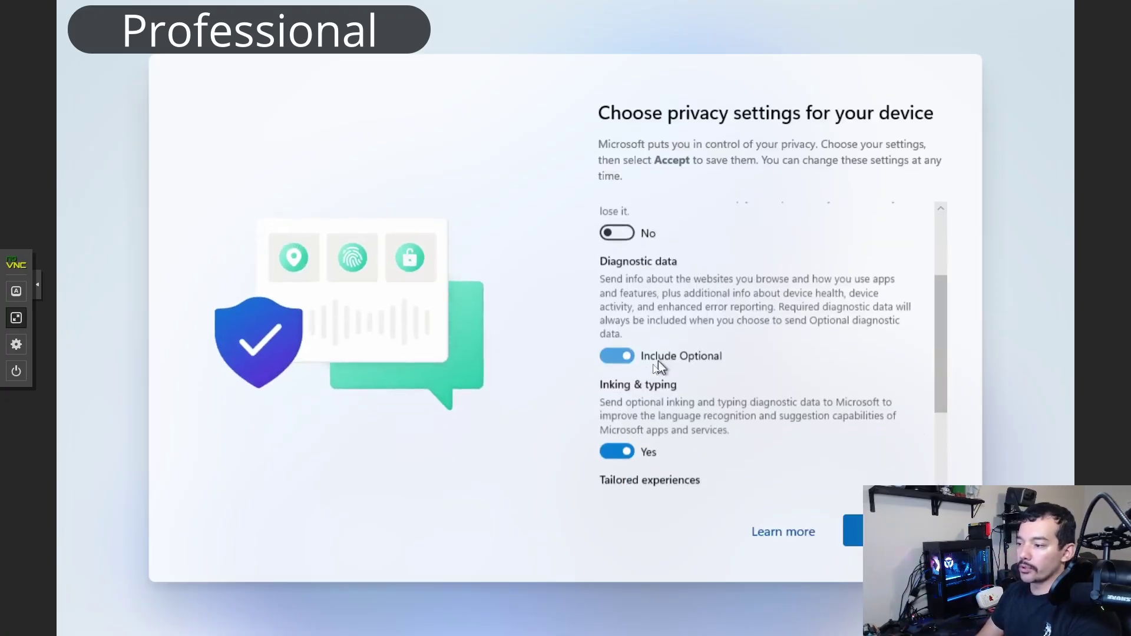
left_click(615, 356)
scroll(619, 354, "down", 2)
left_click(625, 314)
left_click(623, 404)
left_click(884, 531)
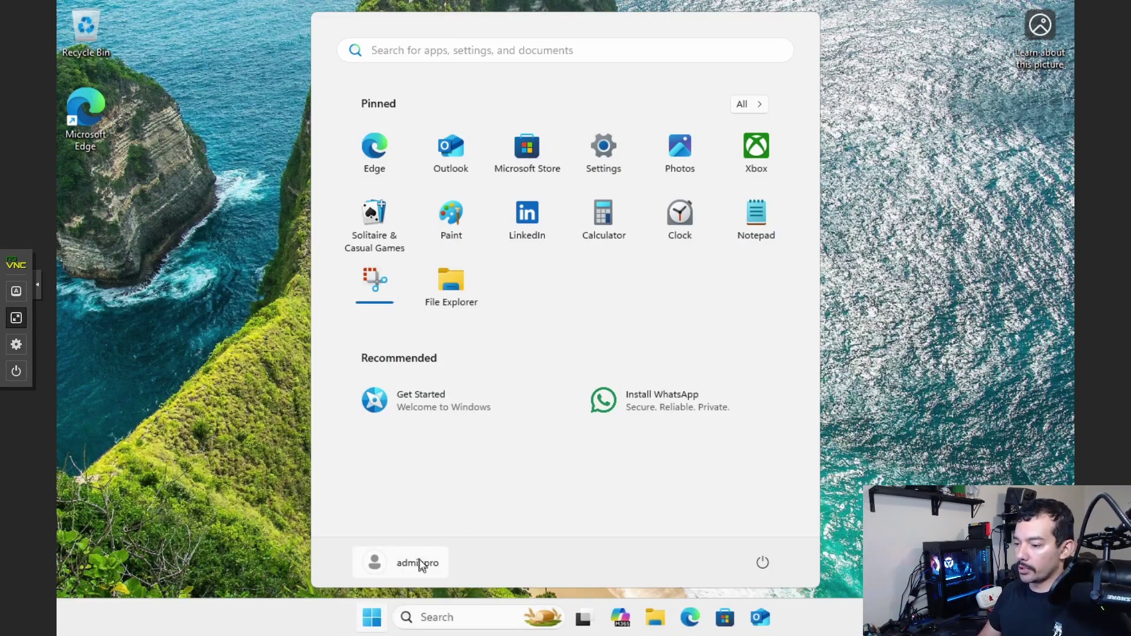
View the account details, then open About your PC via a Windows search for 'about'.
left_click(421, 563)
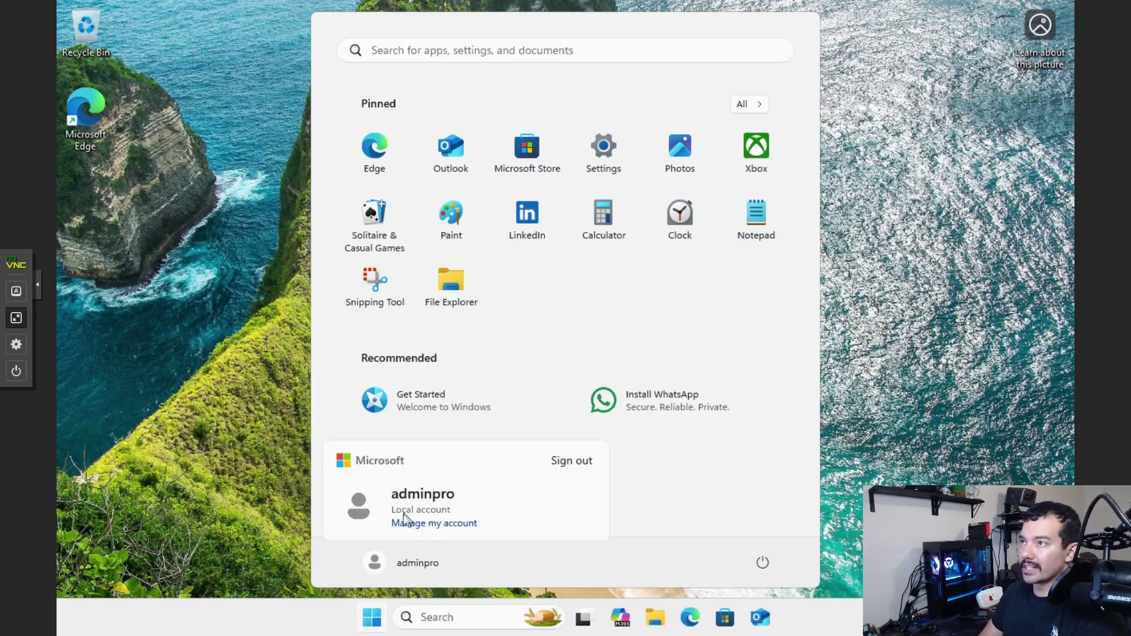
left_click(433, 618)
type("abo")
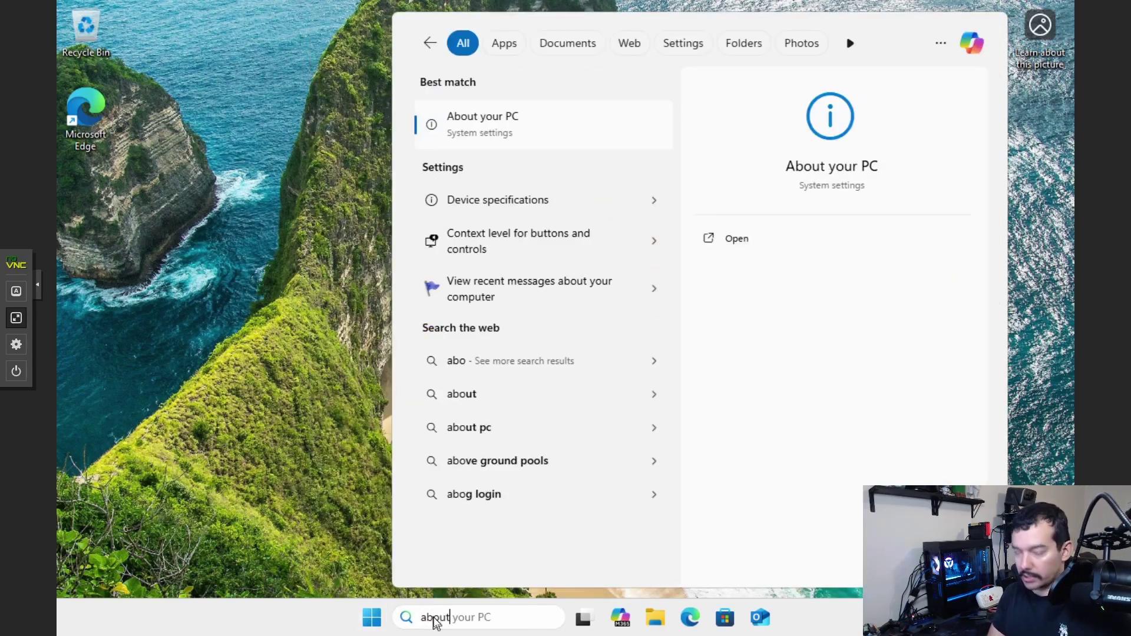
type("ut")
key("Return")
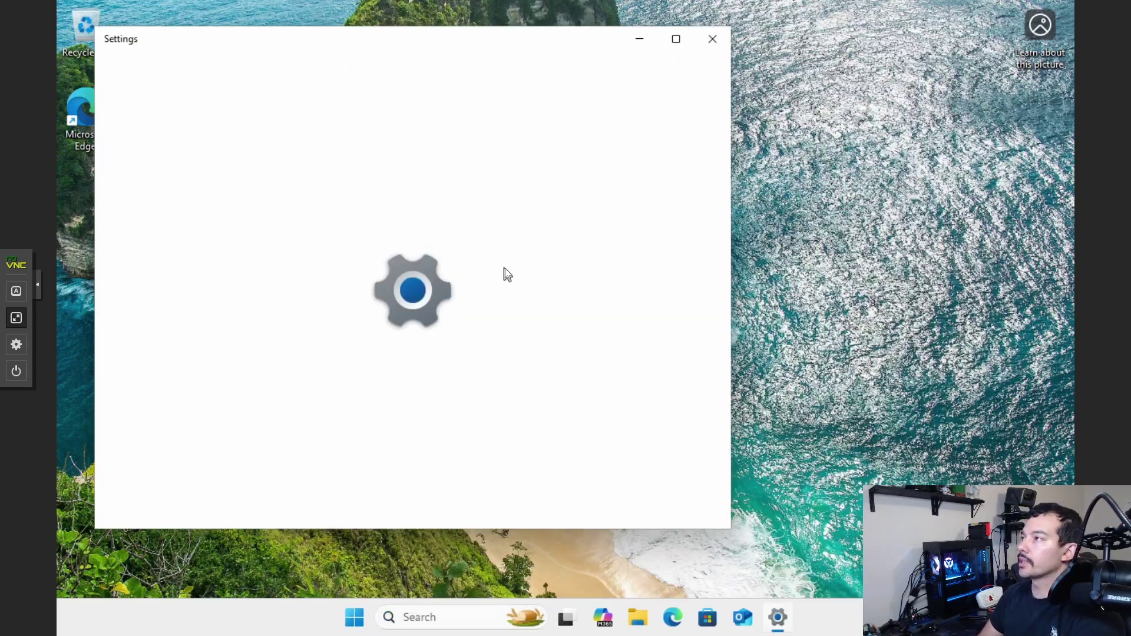
Highlight the Edition 'Windows 11 Pro' and OS build 26200.6584, then close Settings.
scroll(581, 341, "down", 15)
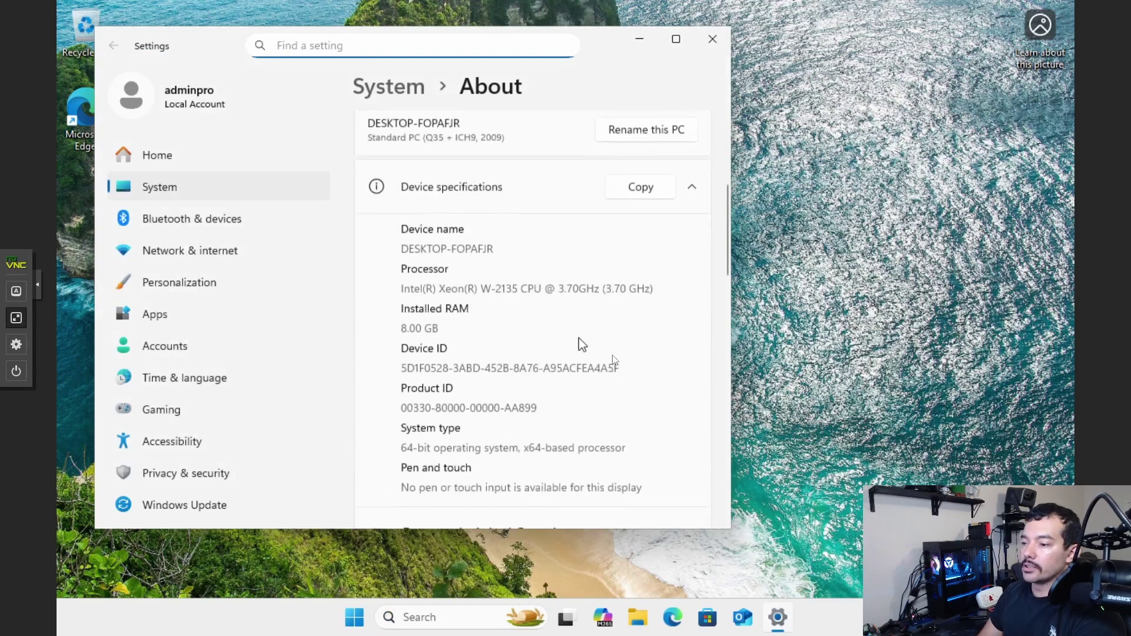
double_click(406, 372)
left_click_drag(446, 330, 515, 329)
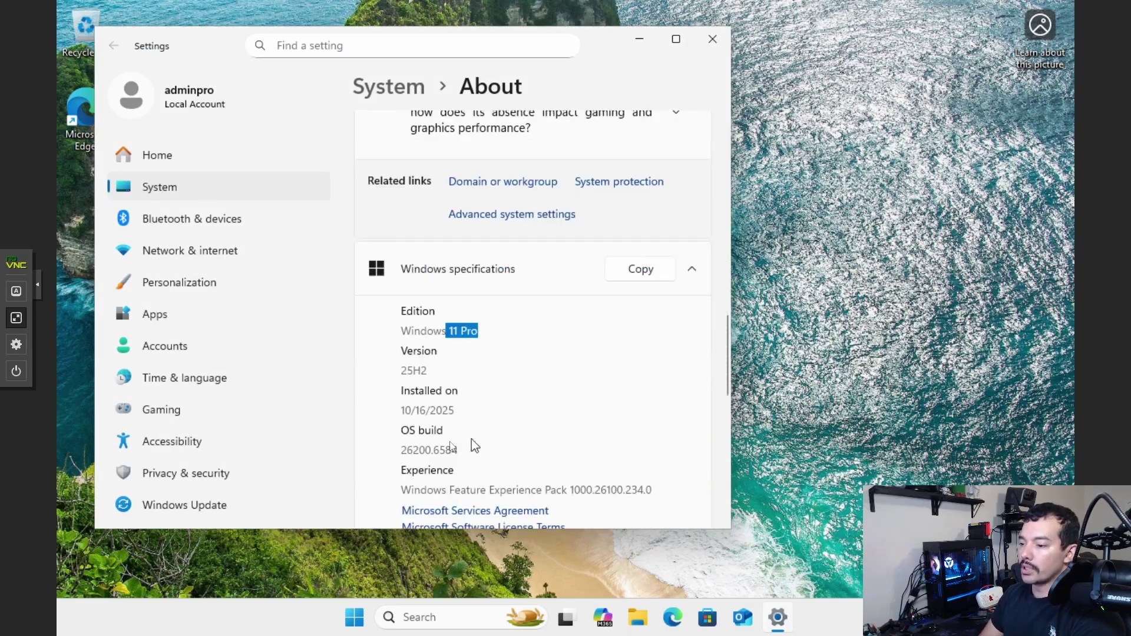
left_click_drag(465, 450, 391, 449)
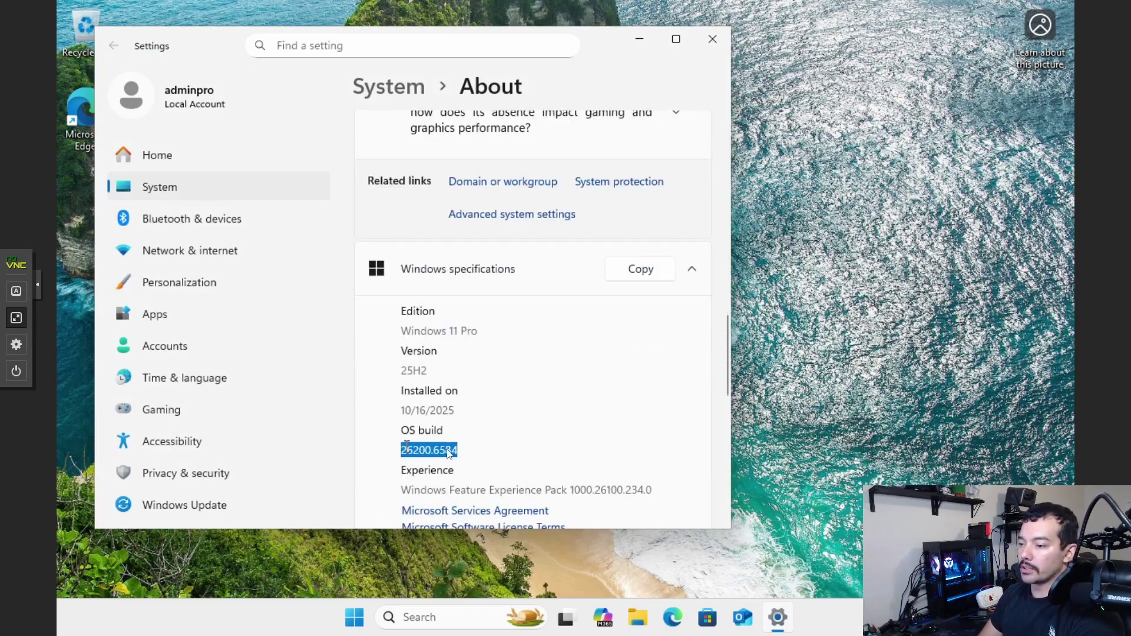
scroll(539, 427, "up", 10)
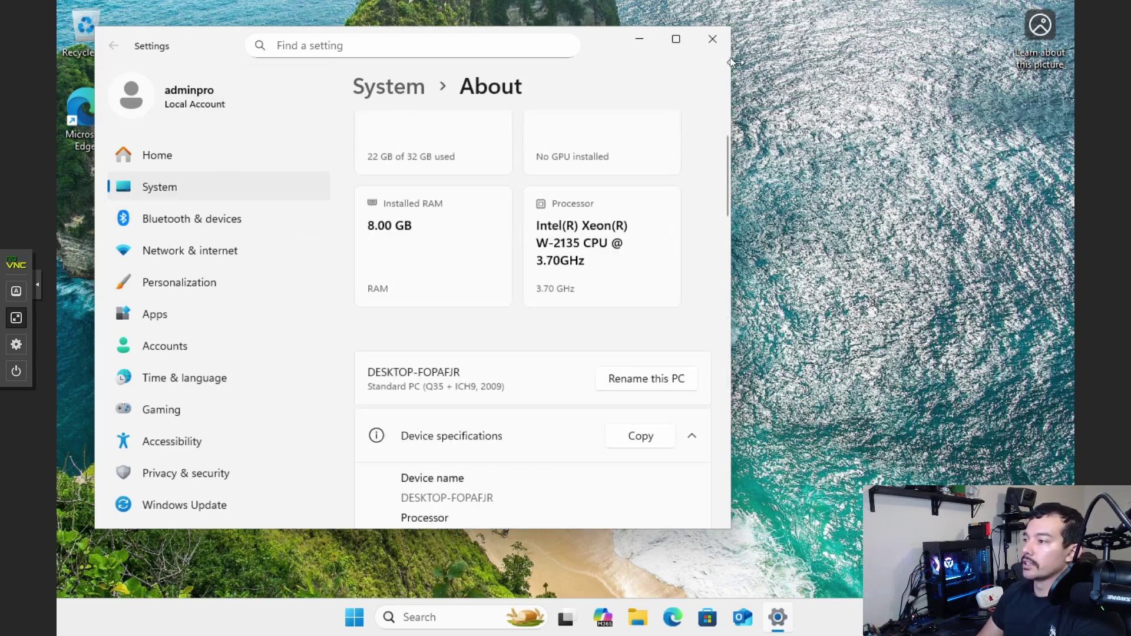
left_click(714, 40)
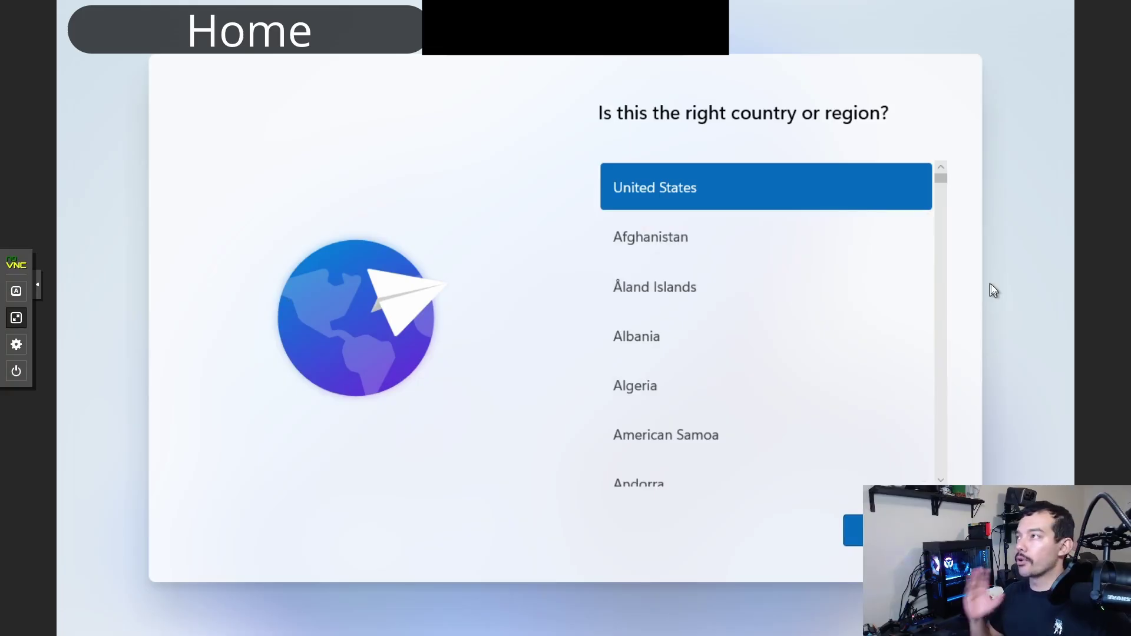
Confirm United States and the suggested keyboard layout, and move past the network step.
left_click(853, 530)
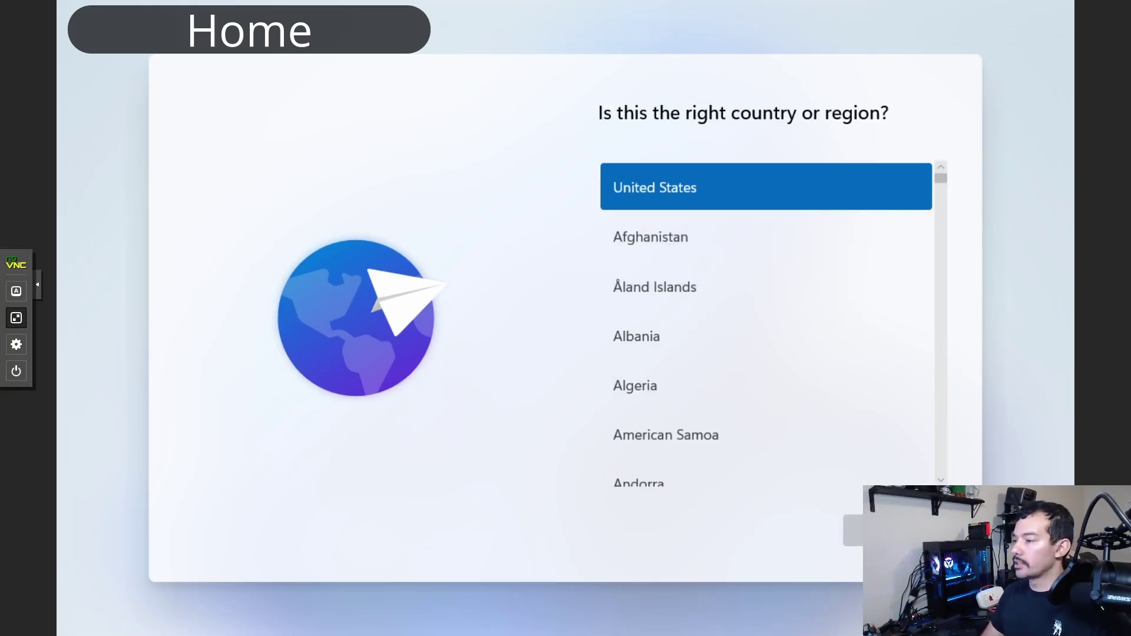
left_click(853, 530)
left_click(853, 530)
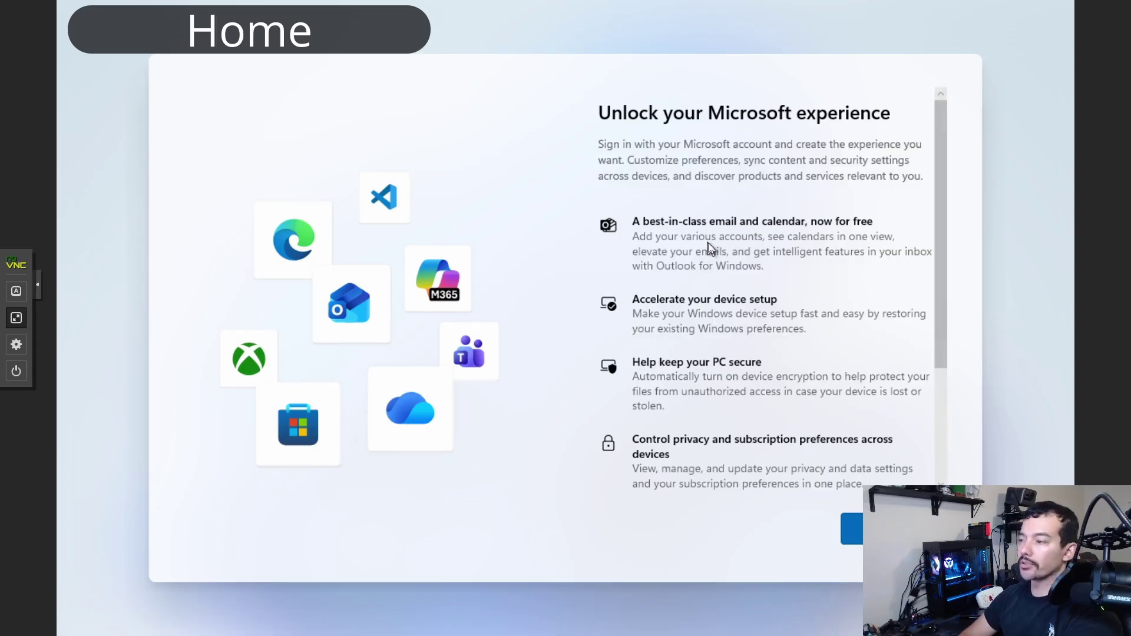
scroll(808, 354, "down", 3)
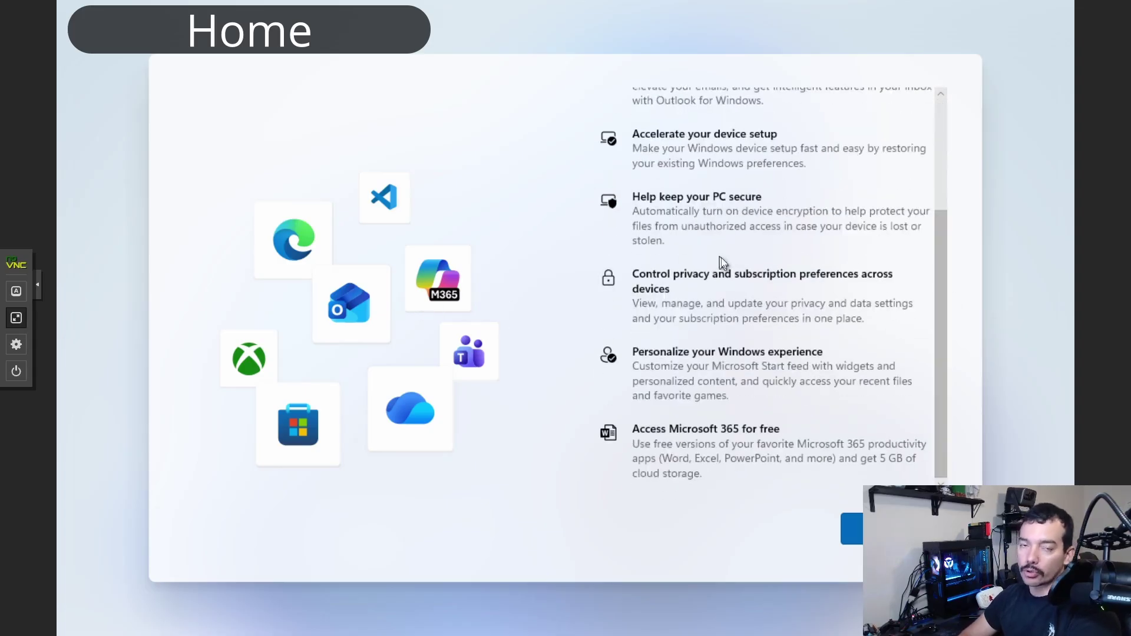
Reach Microsoft account sign-in, check its sign-in options, then go back a page.
left_click(878, 529)
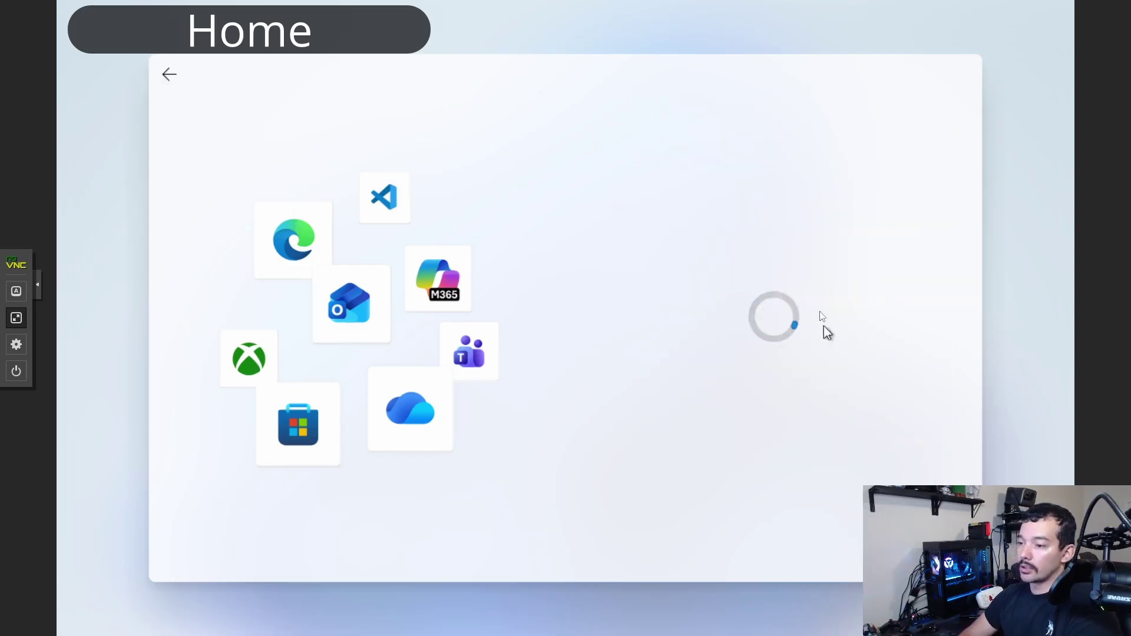
left_click(653, 311)
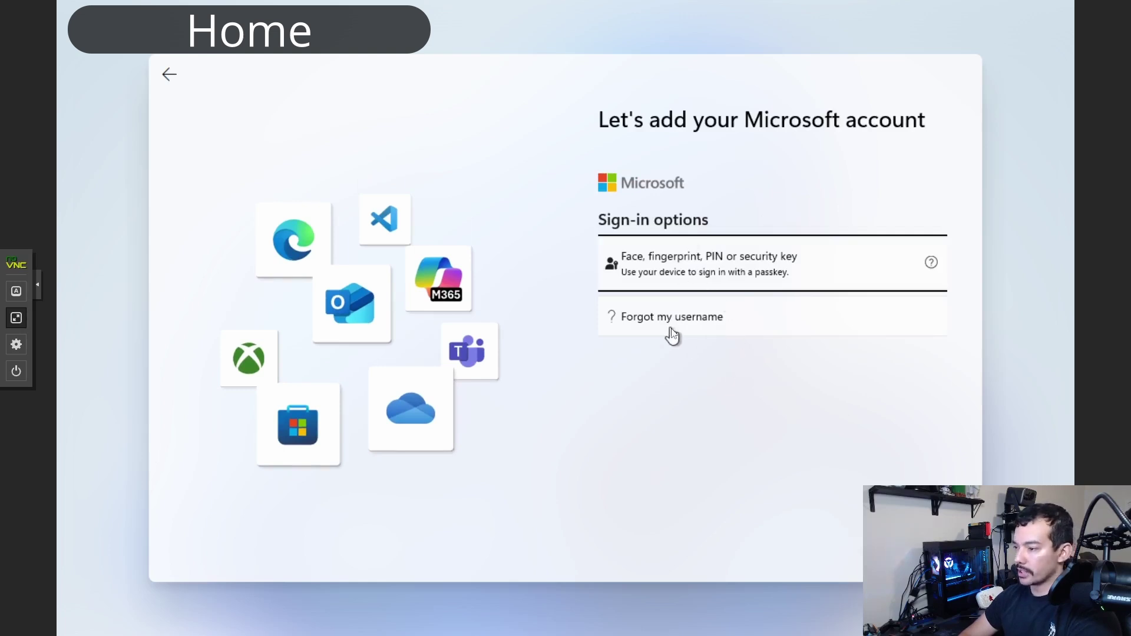
left_click(872, 530)
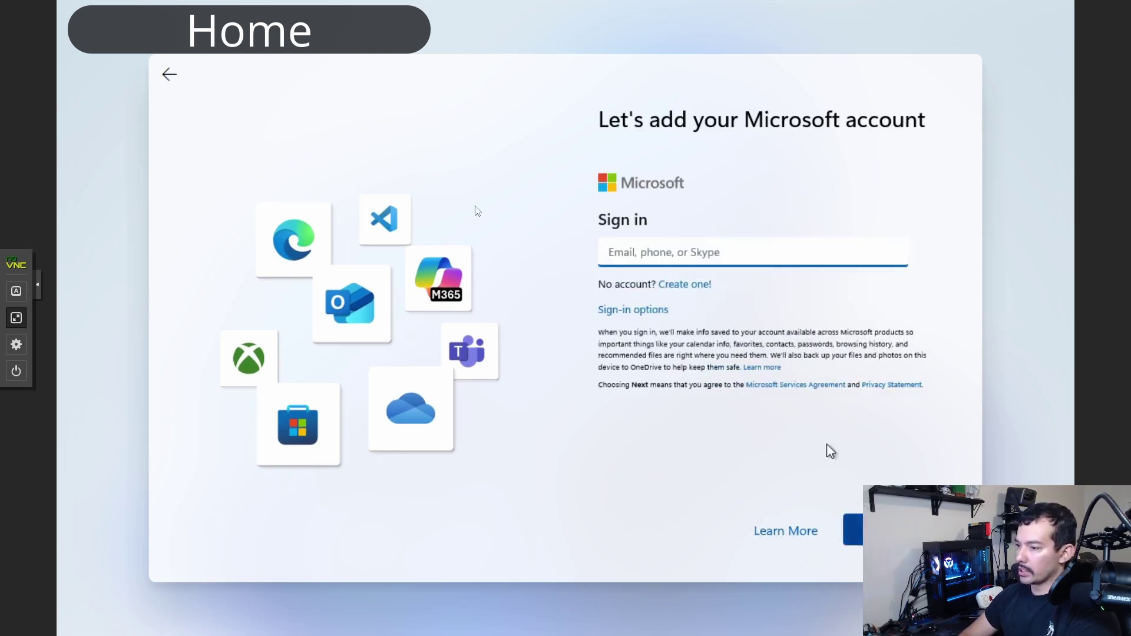
left_click(170, 75)
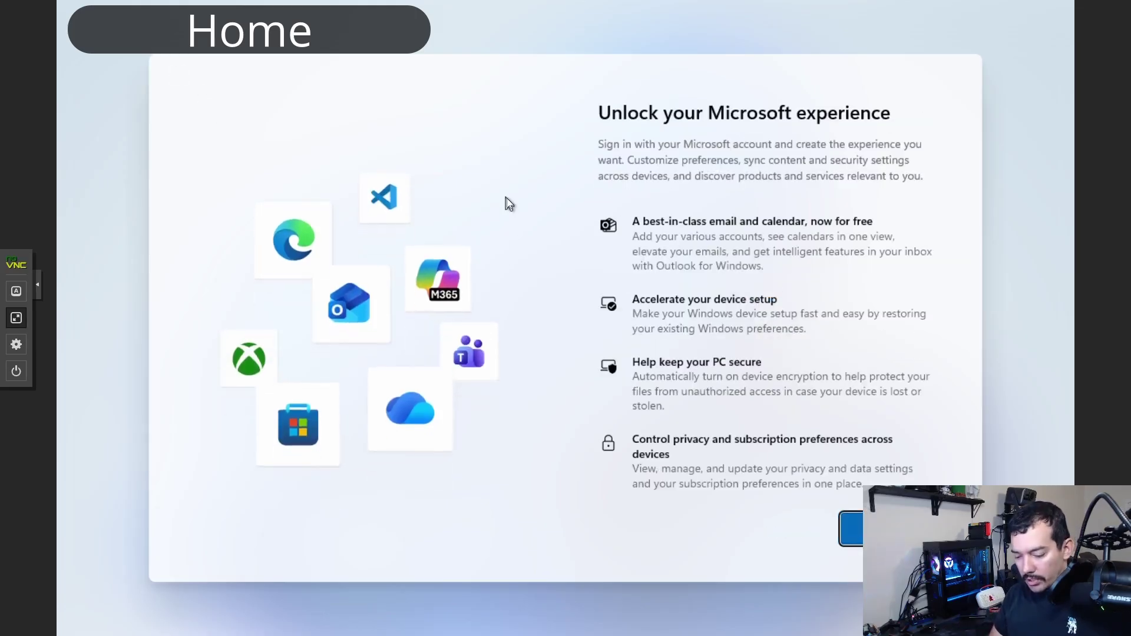
Open Command Prompt with Shift+F10 and run 'start ms-cxh:localonly'.
key("shift+F10")
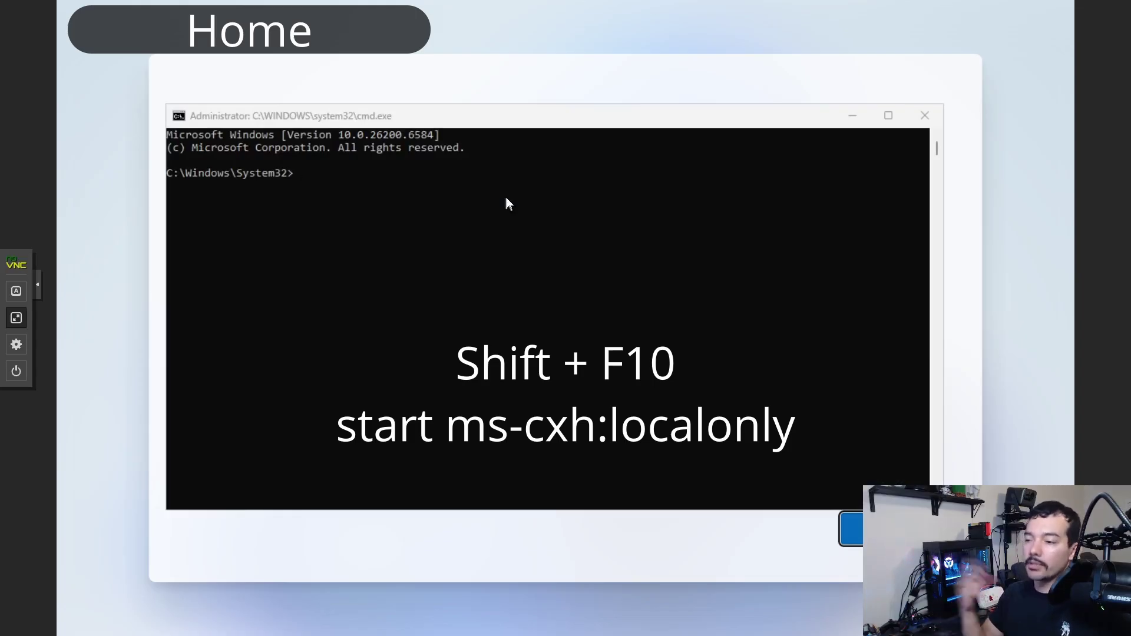
left_click(341, 172)
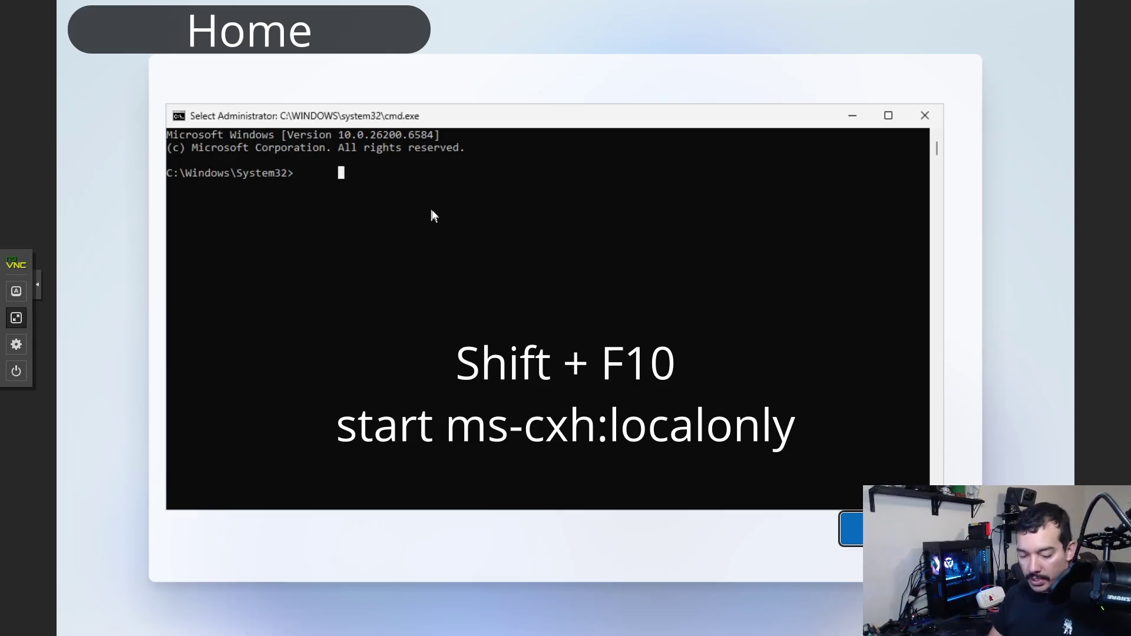
type("start ms")
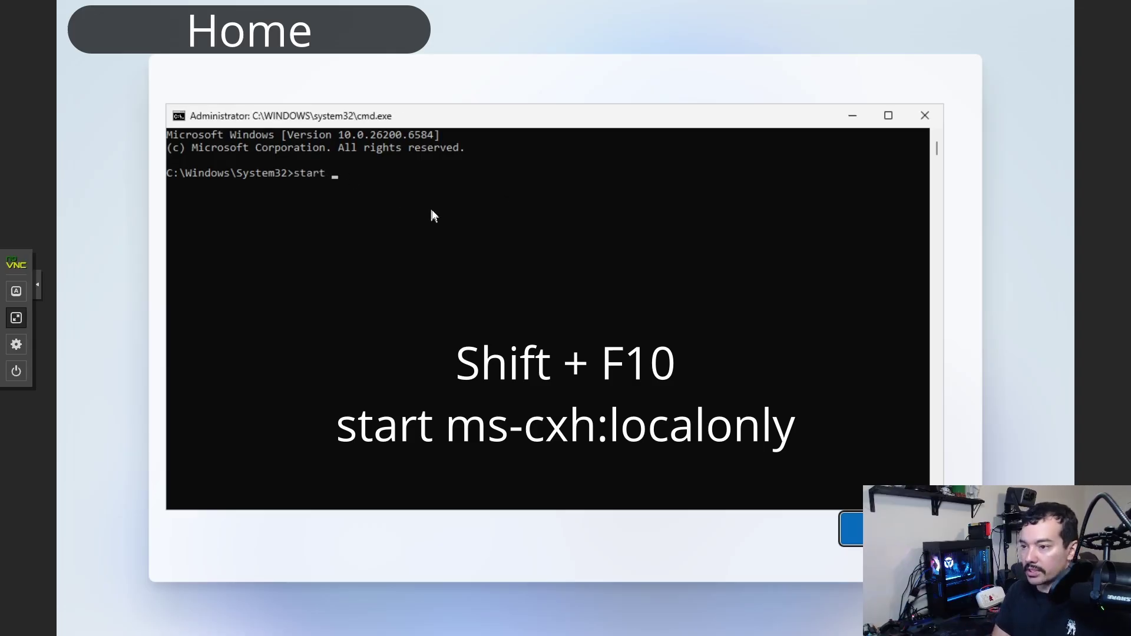
type("-")
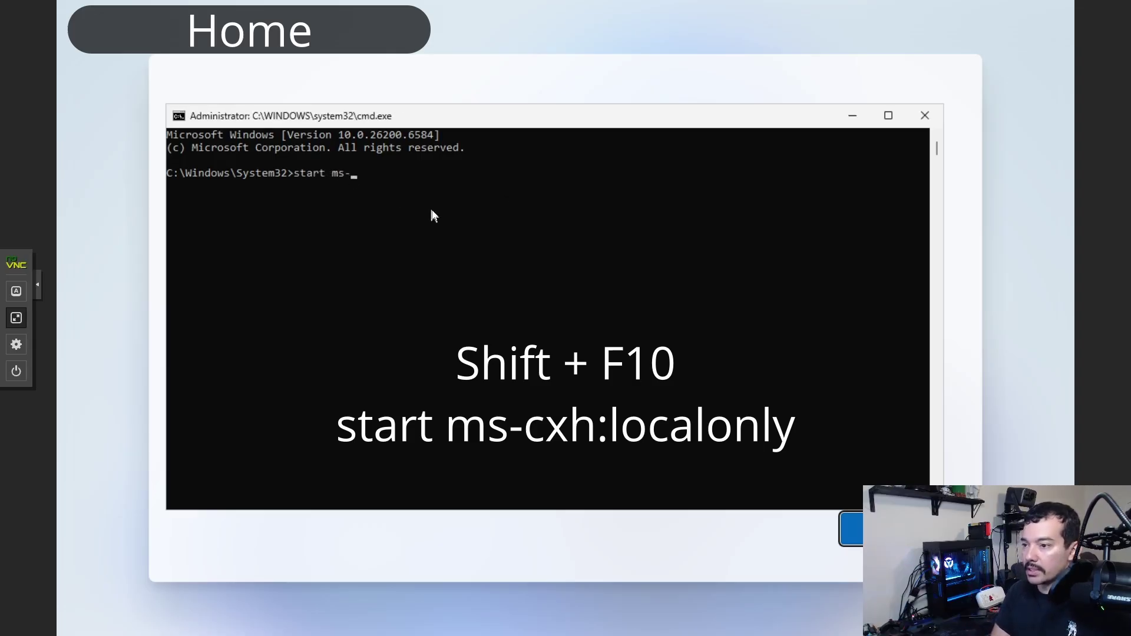
type("cxh:localonly")
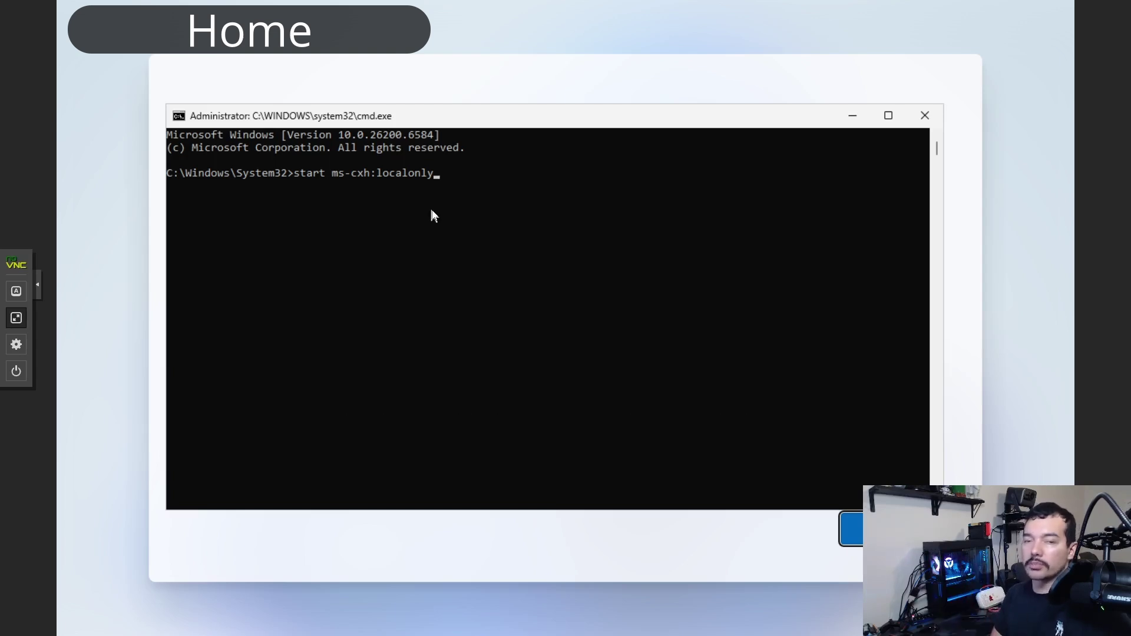
key("Return")
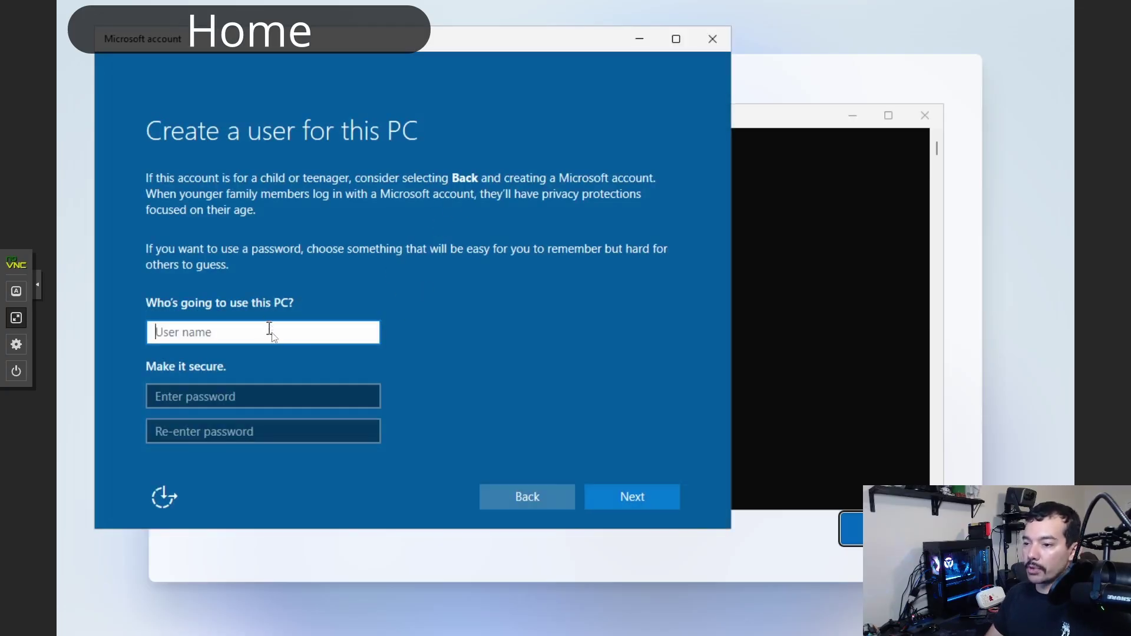
Create passwordless local user 'adminhm', then set Inking & typing and Tailored experiences to No.
type("admin")
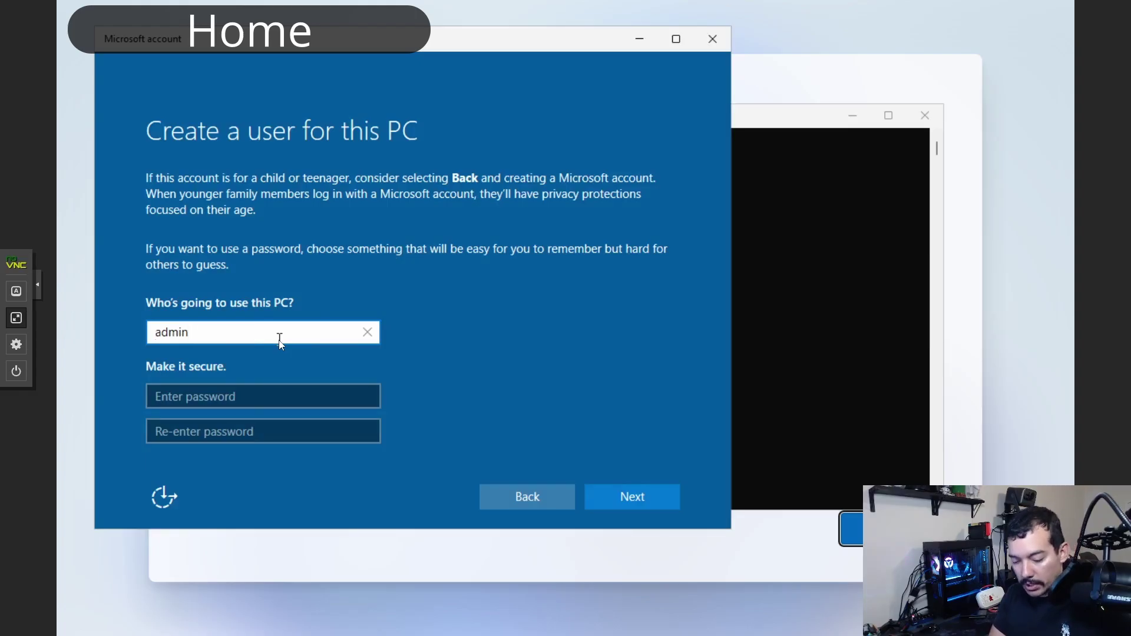
type("hm1")
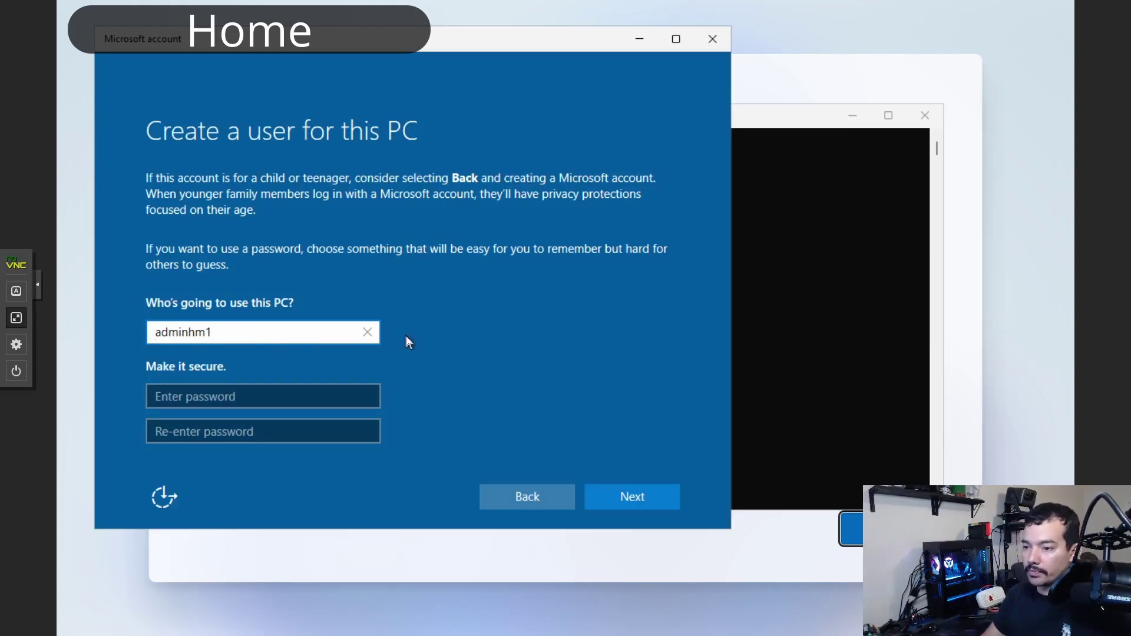
left_click(638, 498)
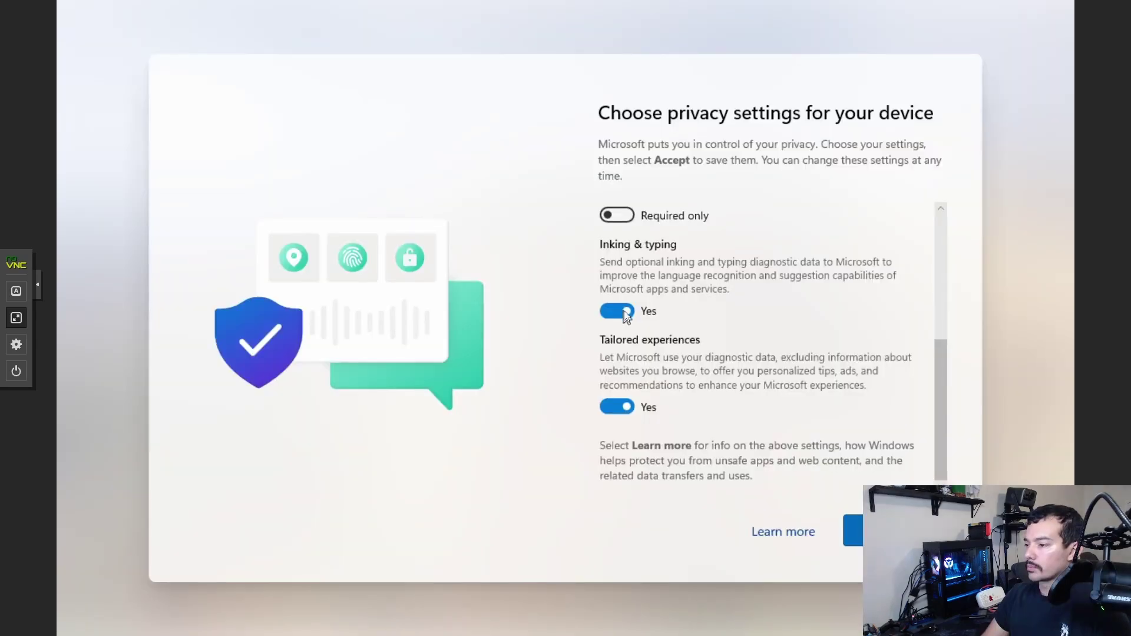
left_click(624, 311)
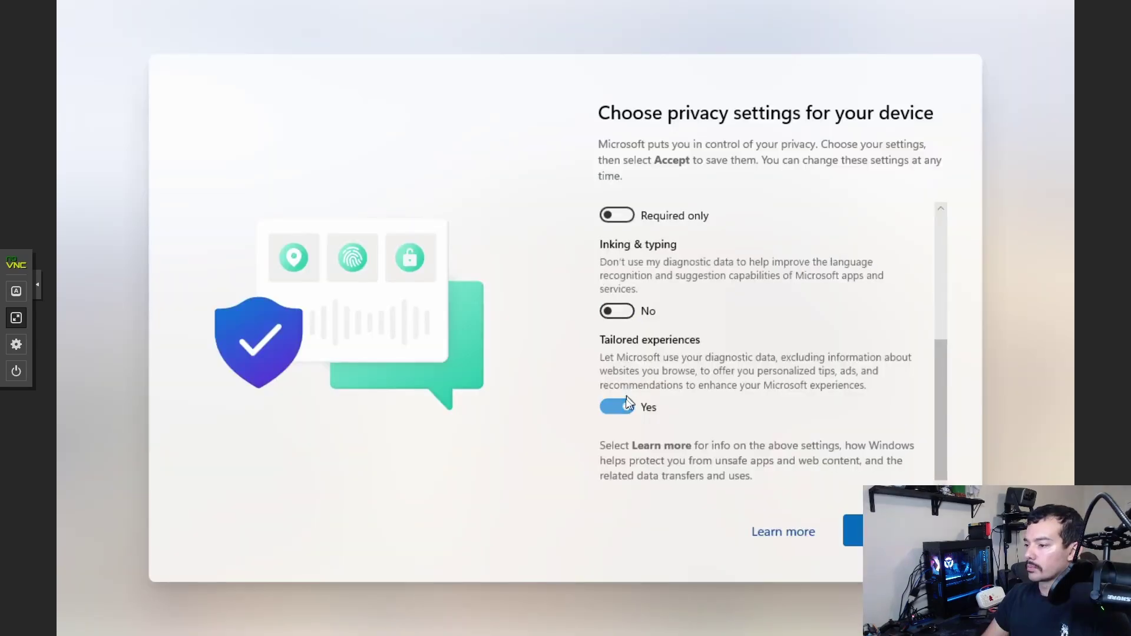
left_click(622, 402)
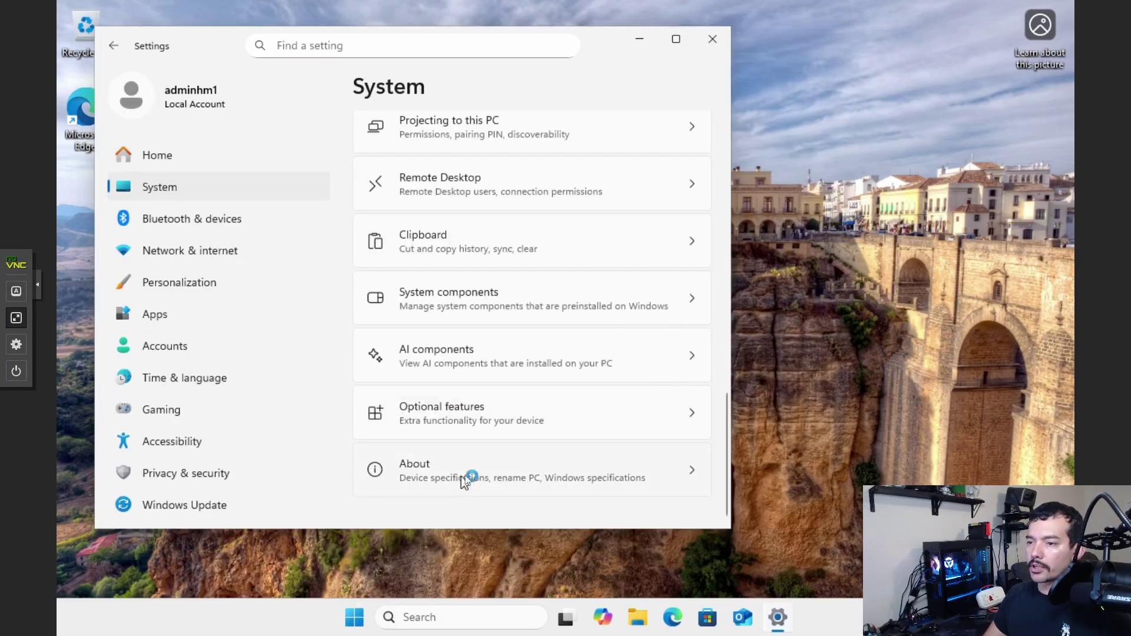
Verify About shows Windows 11 Home, version 25H2, build 26200.6584, then close Settings.
left_click(479, 465)
scroll(583, 406, "down", 10)
scroll(584, 406, "down", 4)
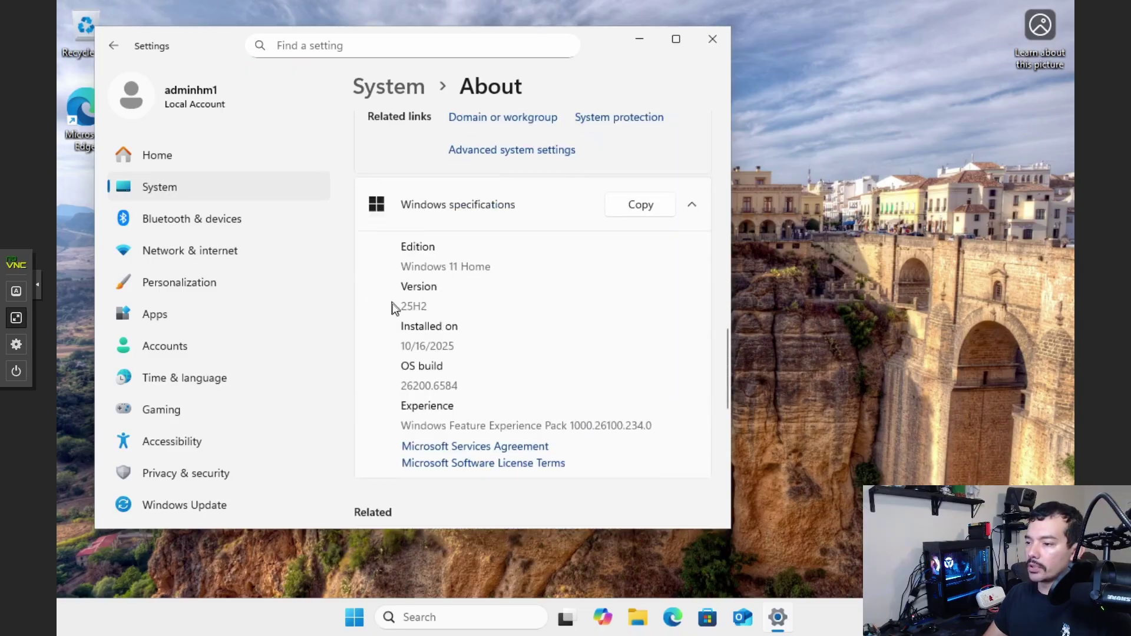
left_click_drag(450, 266, 491, 266)
double_click(413, 306)
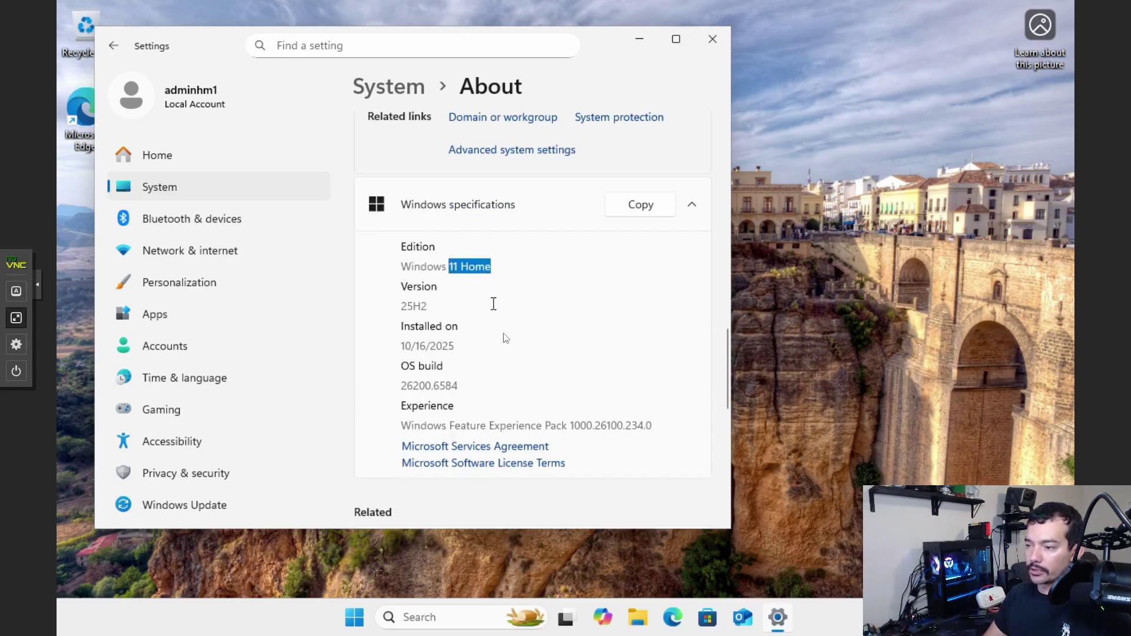
left_click_drag(405, 386, 464, 390)
left_click(464, 390)
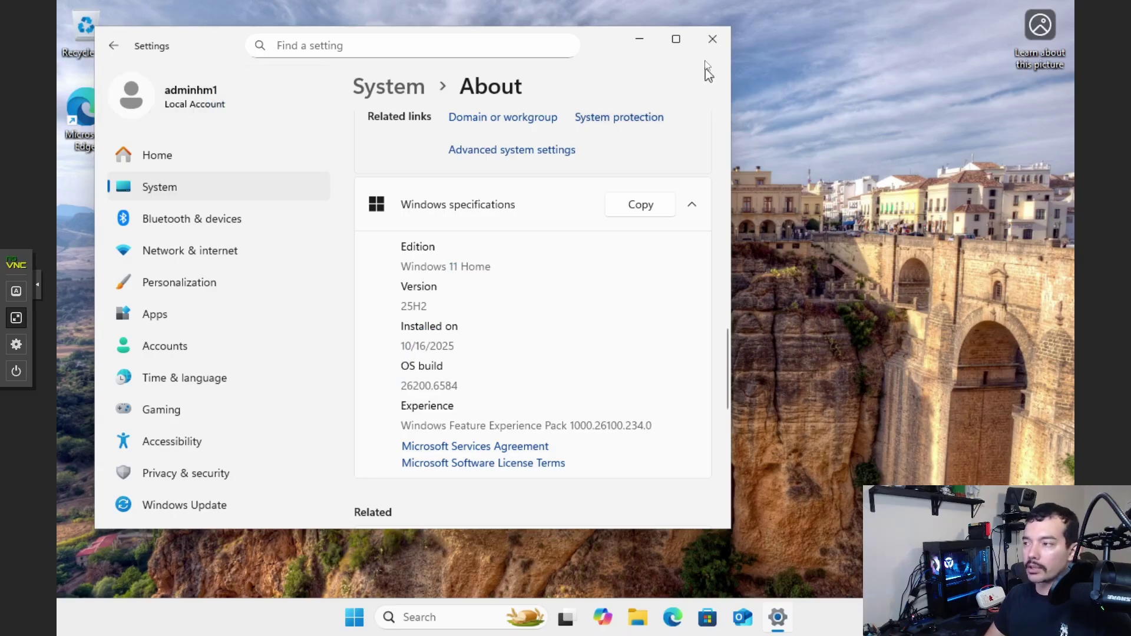
left_click(711, 42)
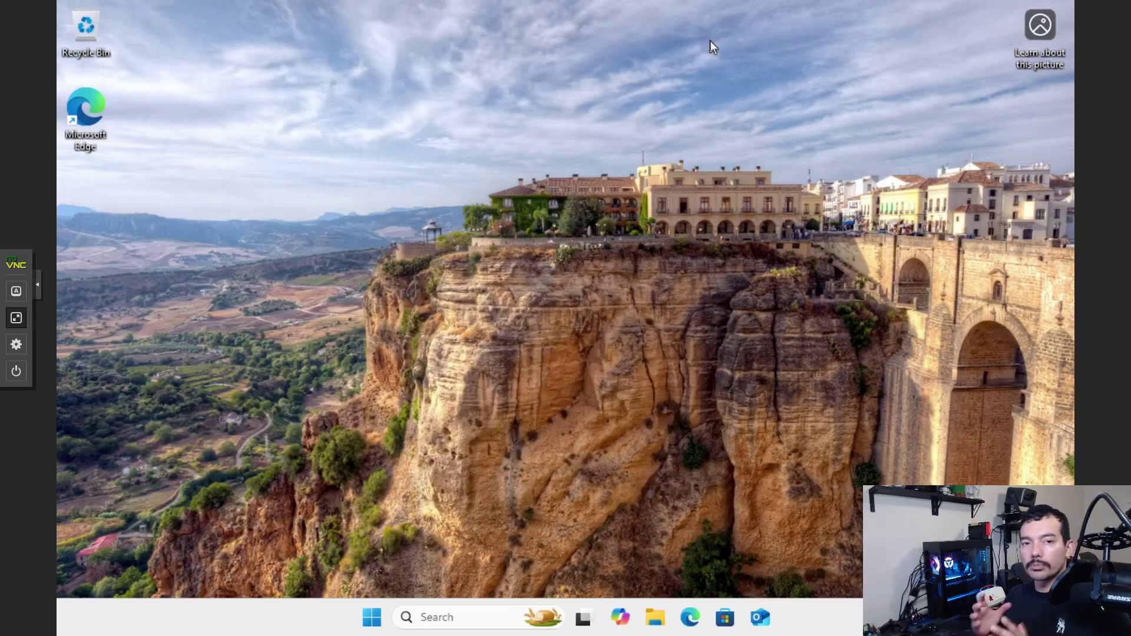
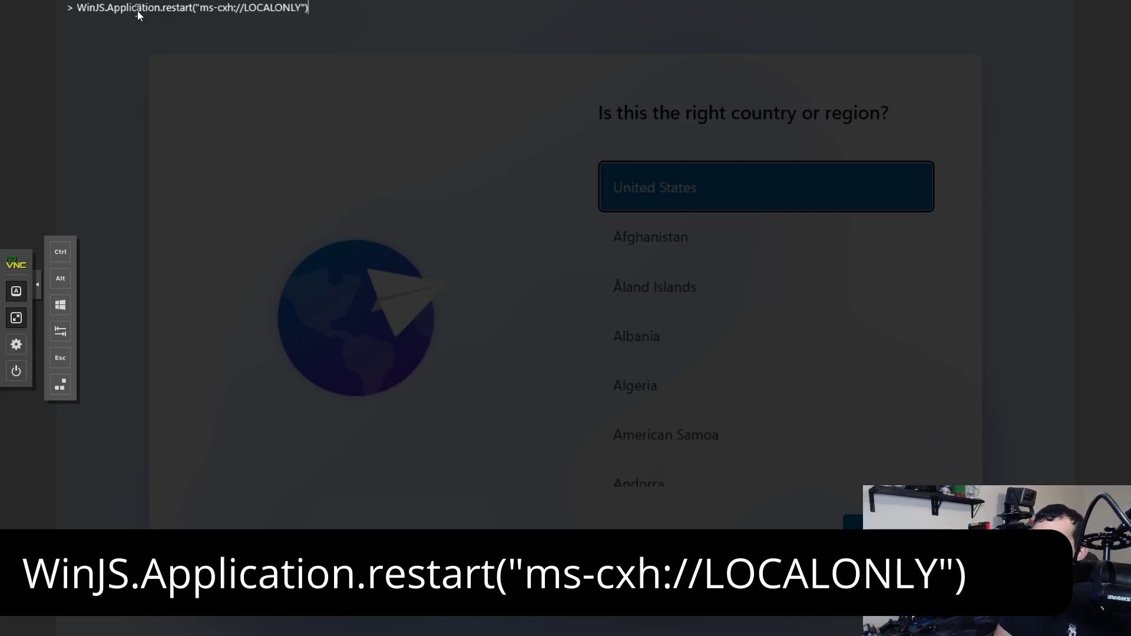
Run the local-only setup restart command and close the developer console.
key("Return")
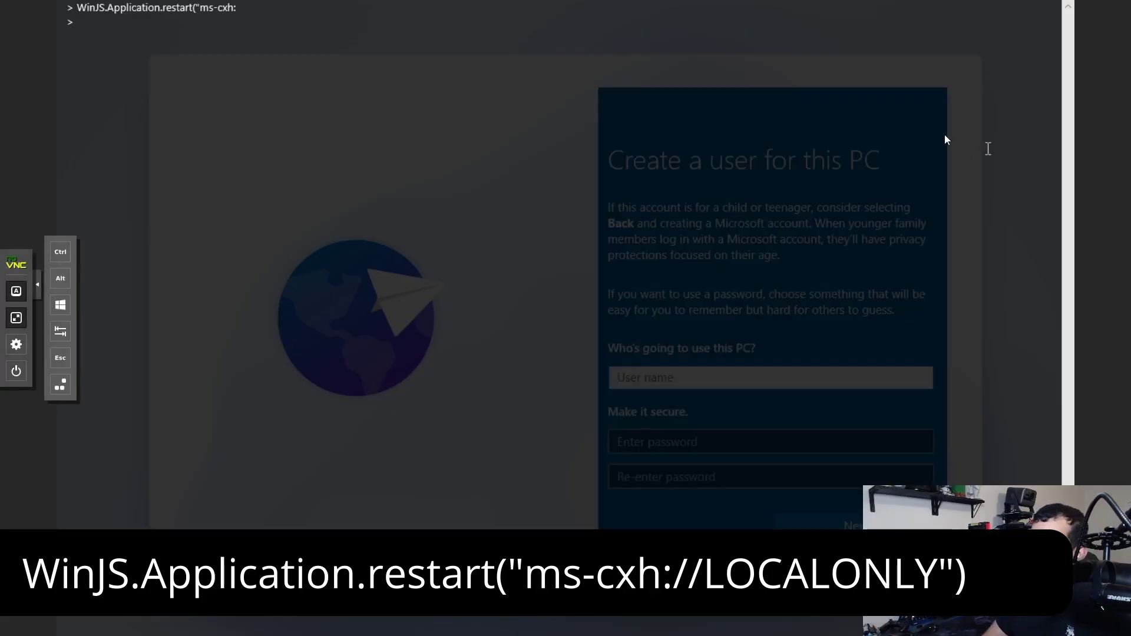
left_click(59, 256)
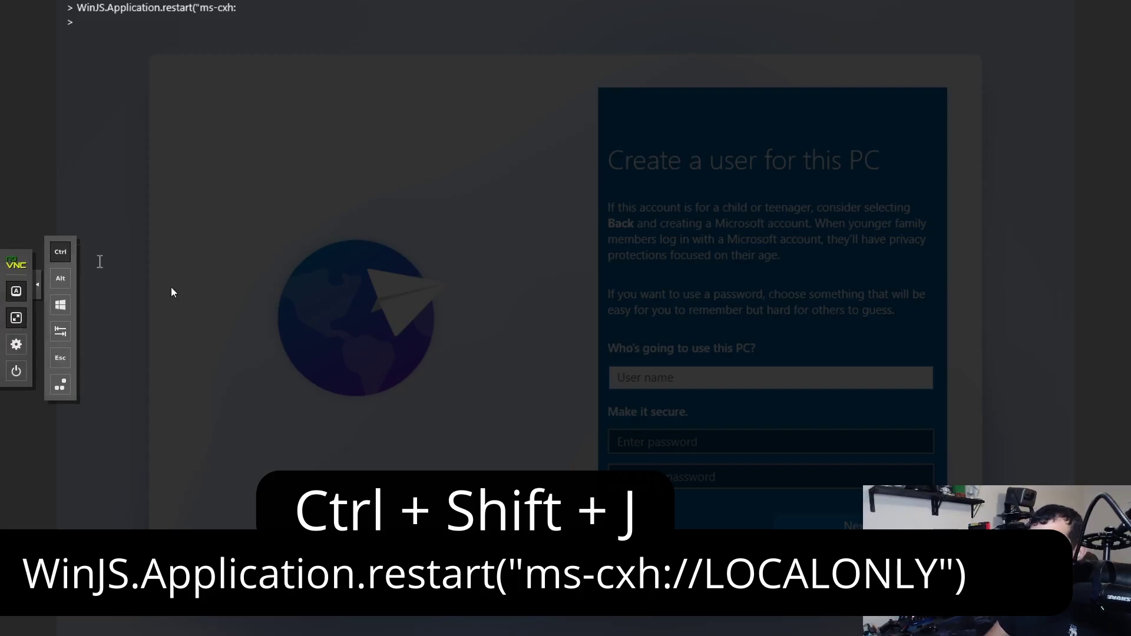
left_click(411, 172)
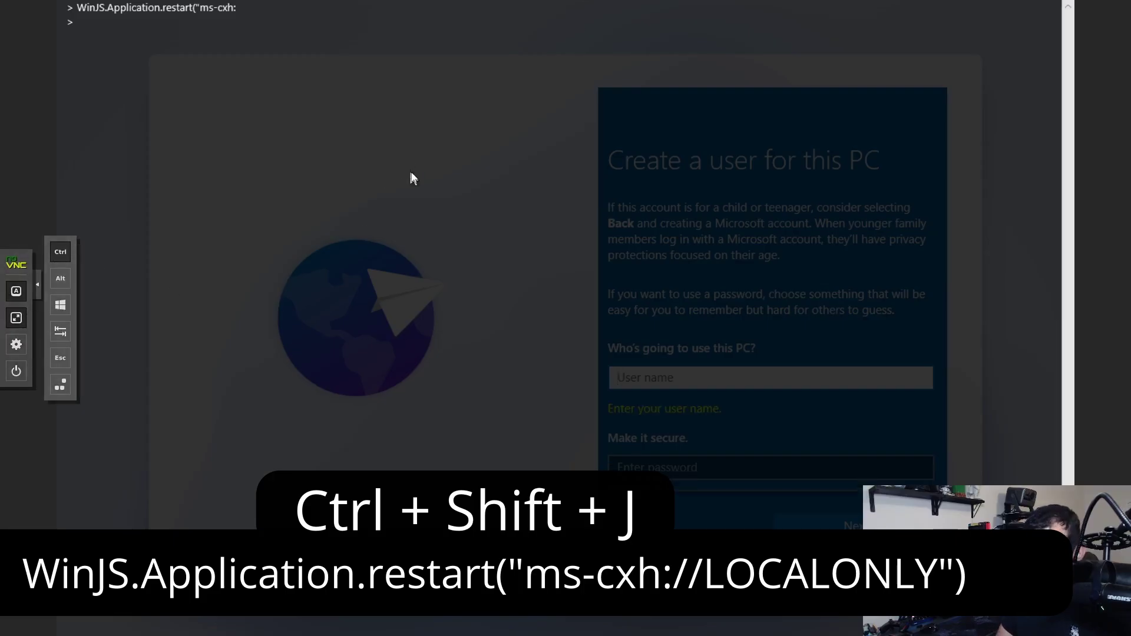
key("ctrl+shift+j")
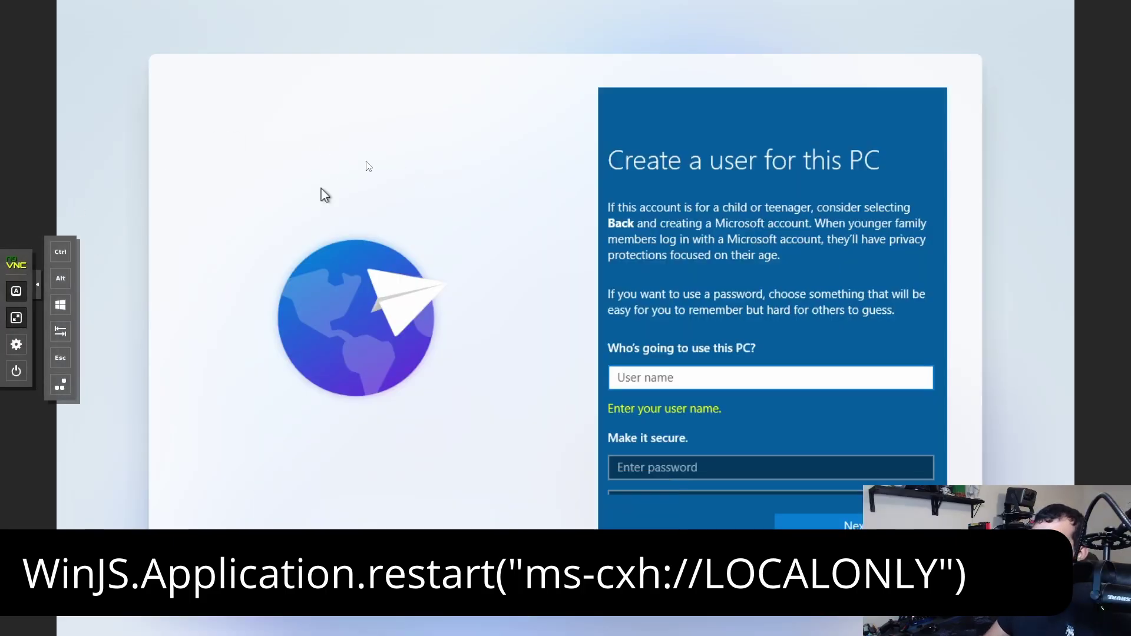
left_click(18, 292)
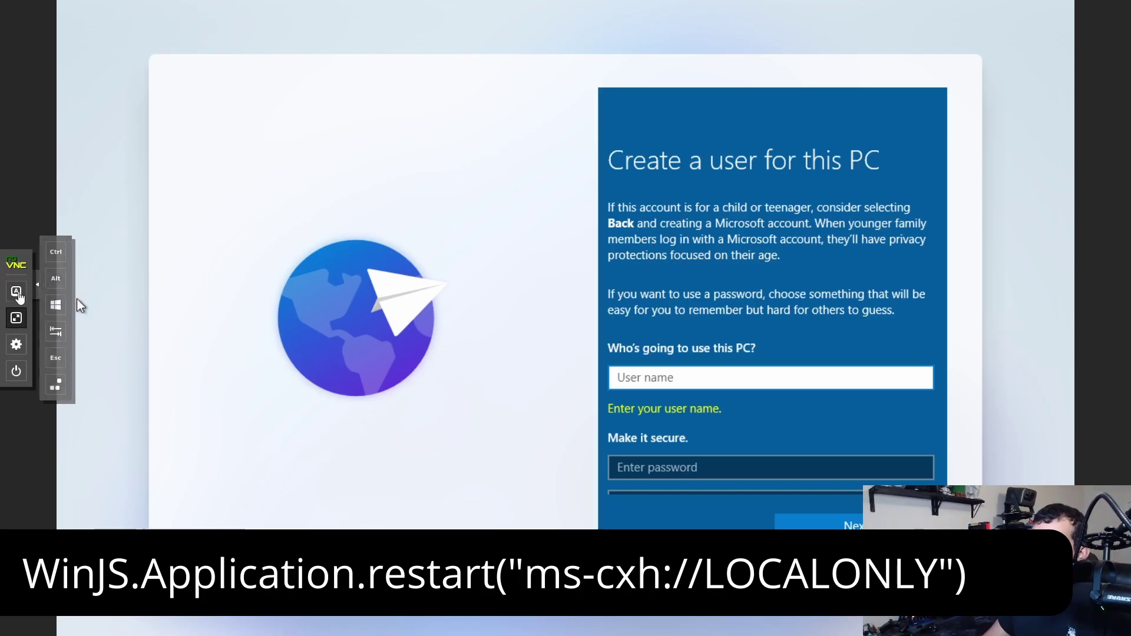
Enter a local user name, leave the password blank, and finish setup.
left_click(774, 381)
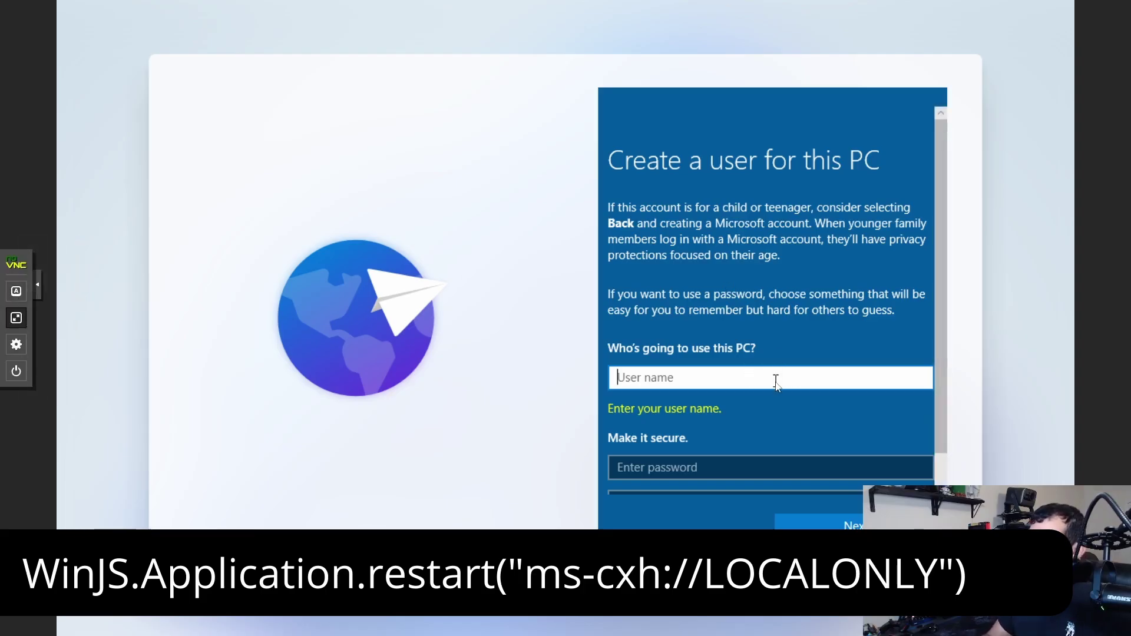
type("adminjs")
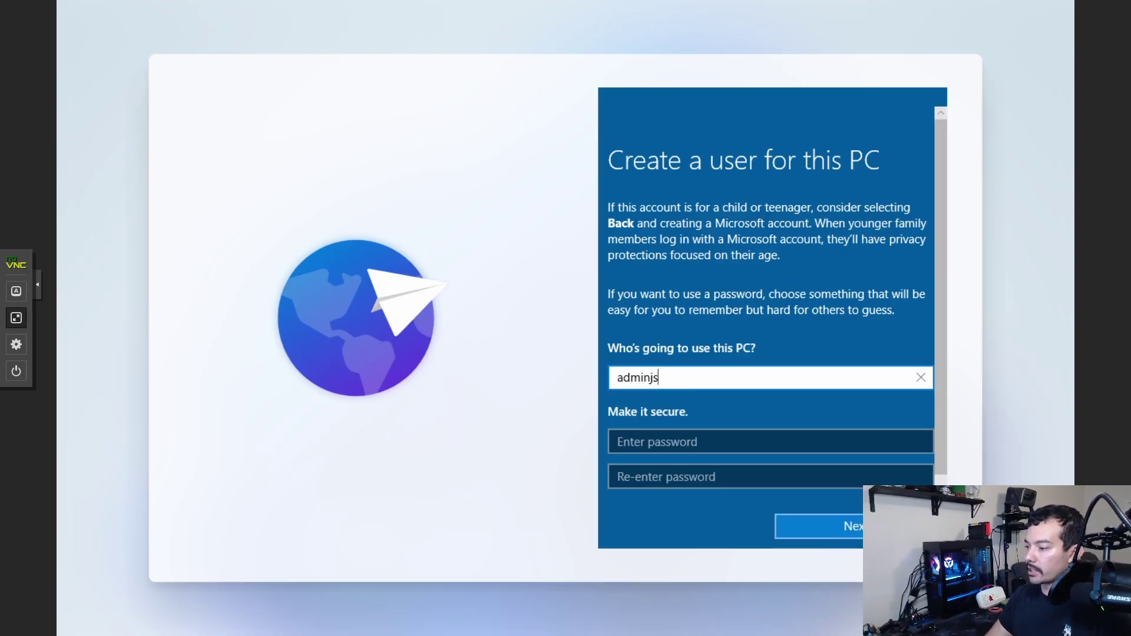
left_click(836, 527)
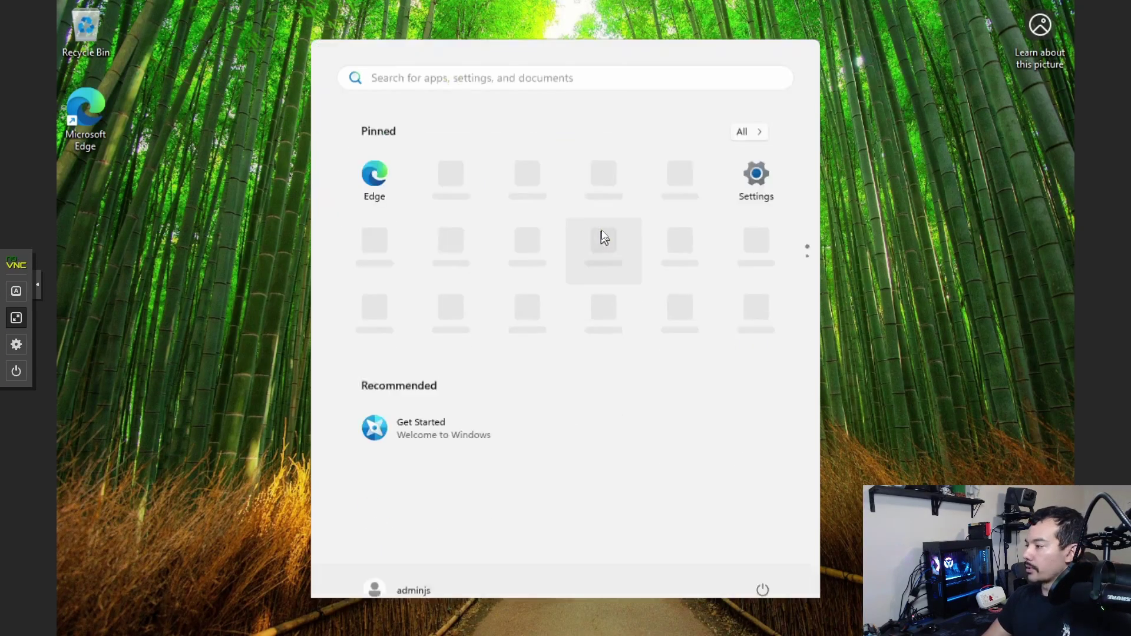
Search 'about' from the taskbar to open the About your PC page.
left_click(215, 339)
left_click(497, 619)
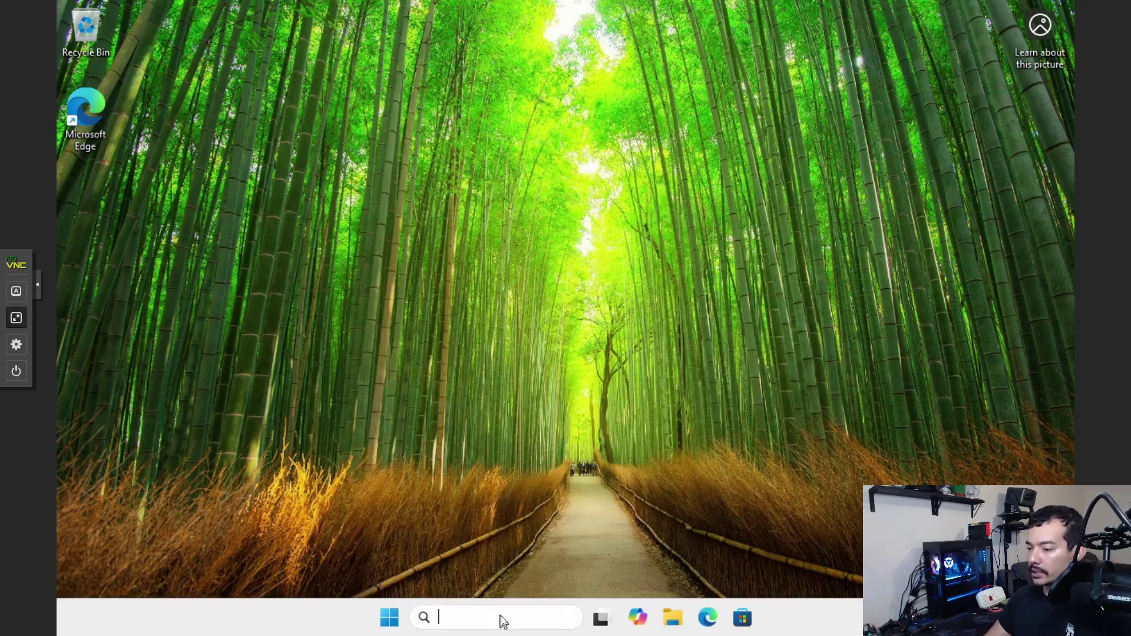
type("about")
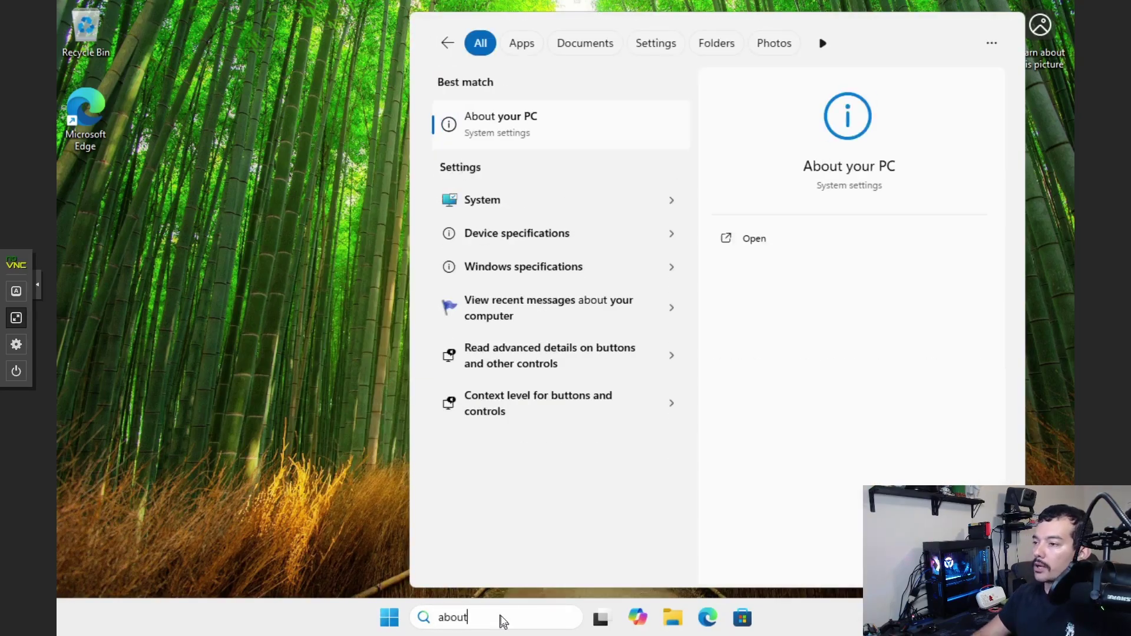
key("Return")
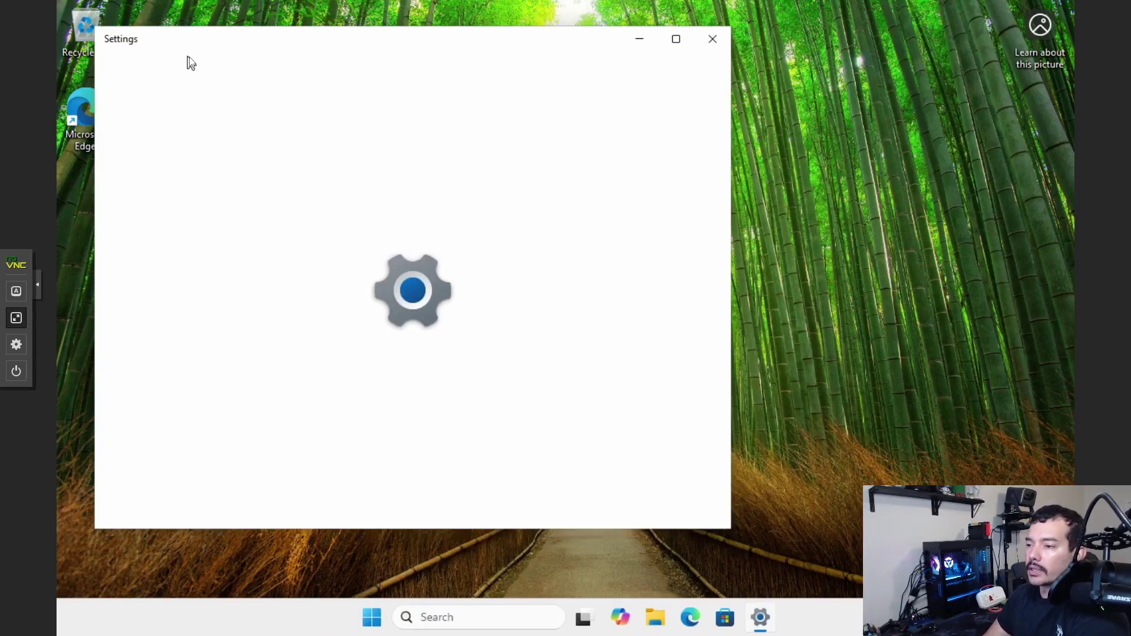
Check the Windows 11 Home edition, version and OS build, then close Settings.
scroll(585, 418, "down", 10)
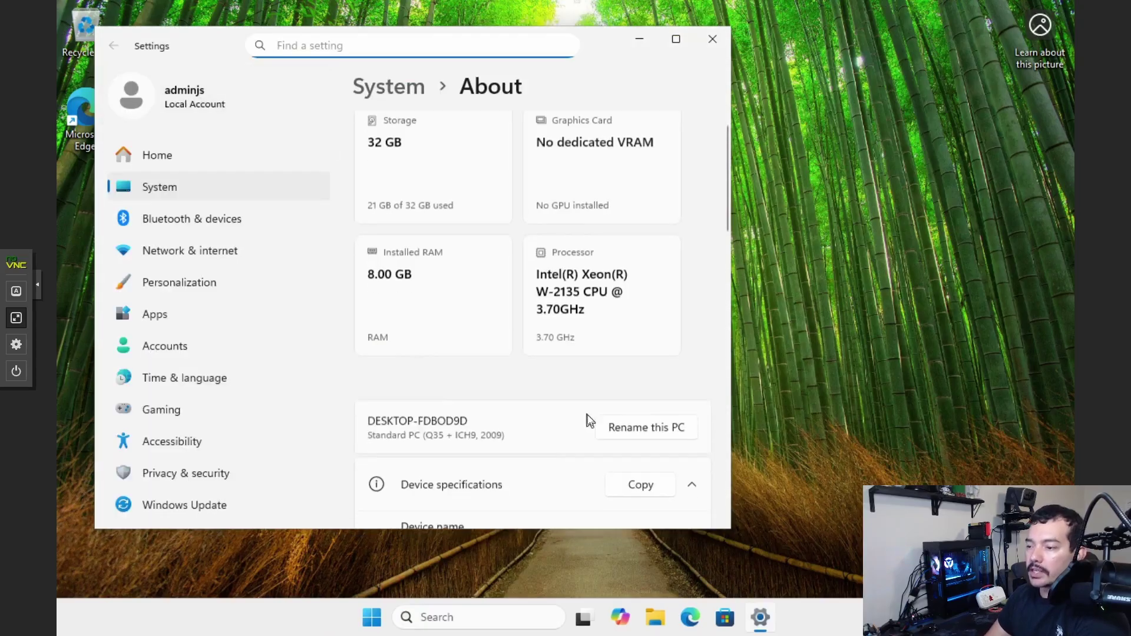
left_click_drag(452, 242, 485, 235)
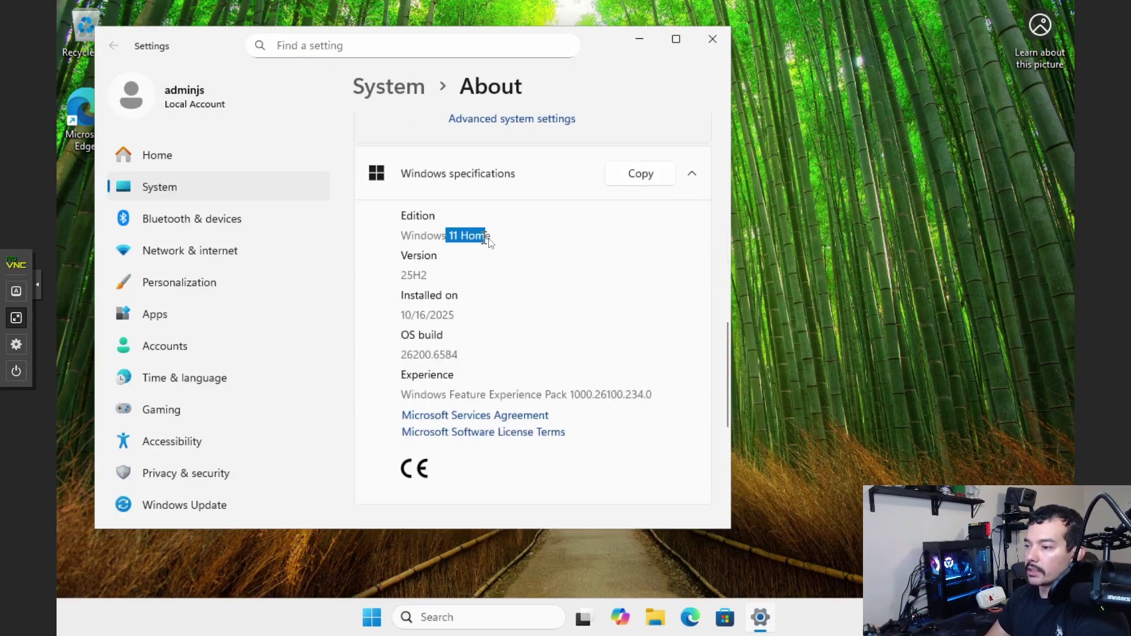
left_click_drag(422, 274, 407, 275)
left_click_drag(409, 353, 453, 354)
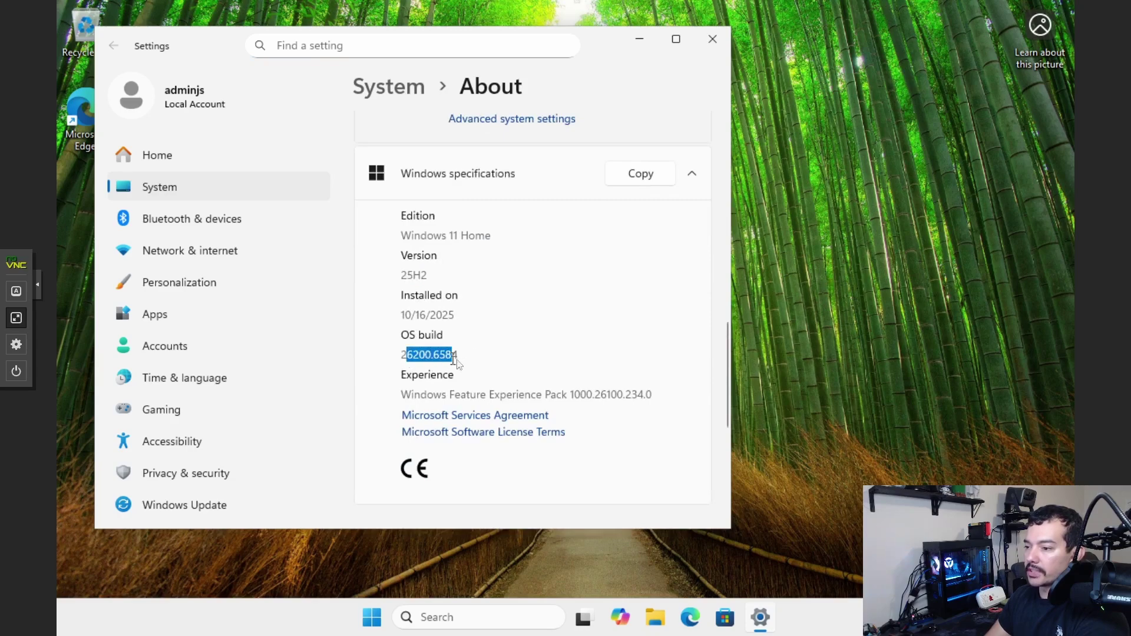
left_click(708, 45)
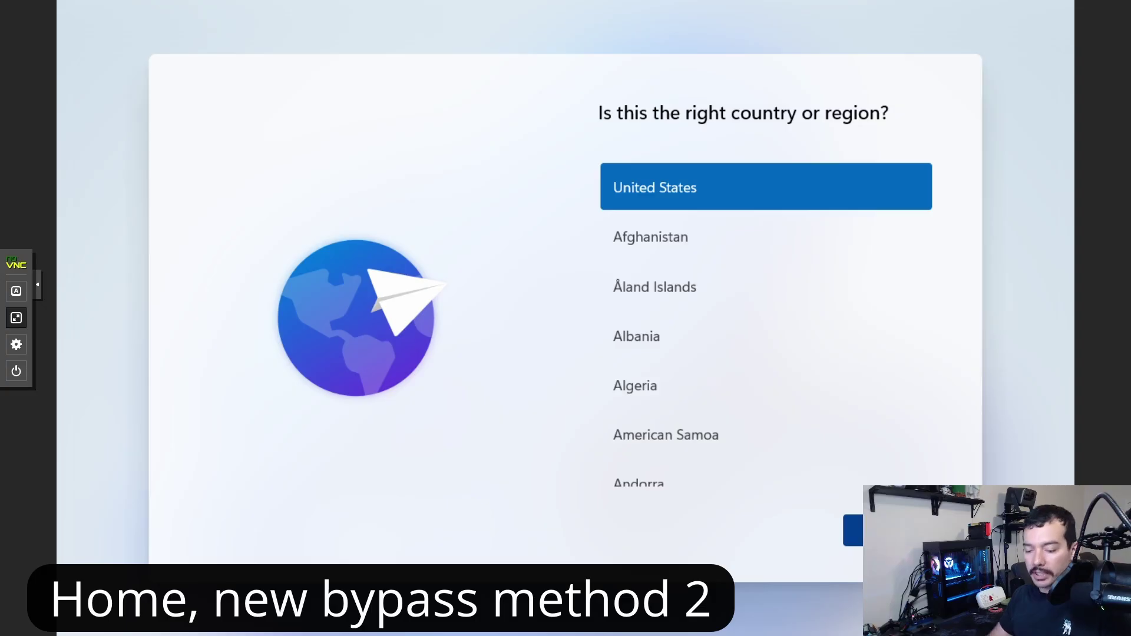
Confirm United States, pass the network page, and launch Registry Editor from a Shift+F10 prompt.
left_click(884, 530)
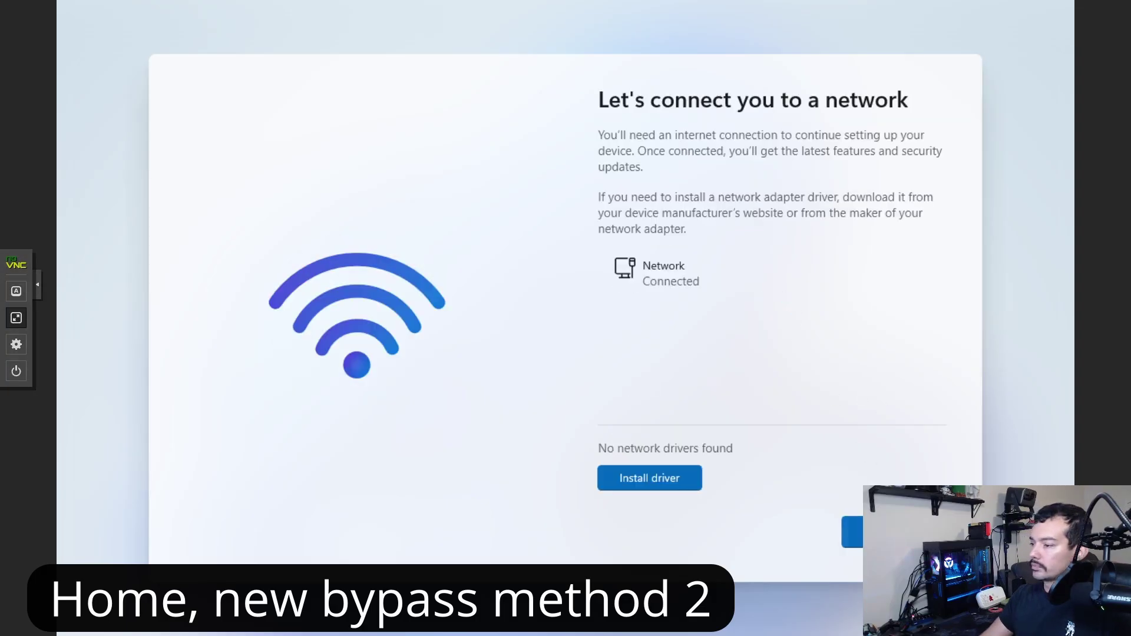
left_click(884, 531)
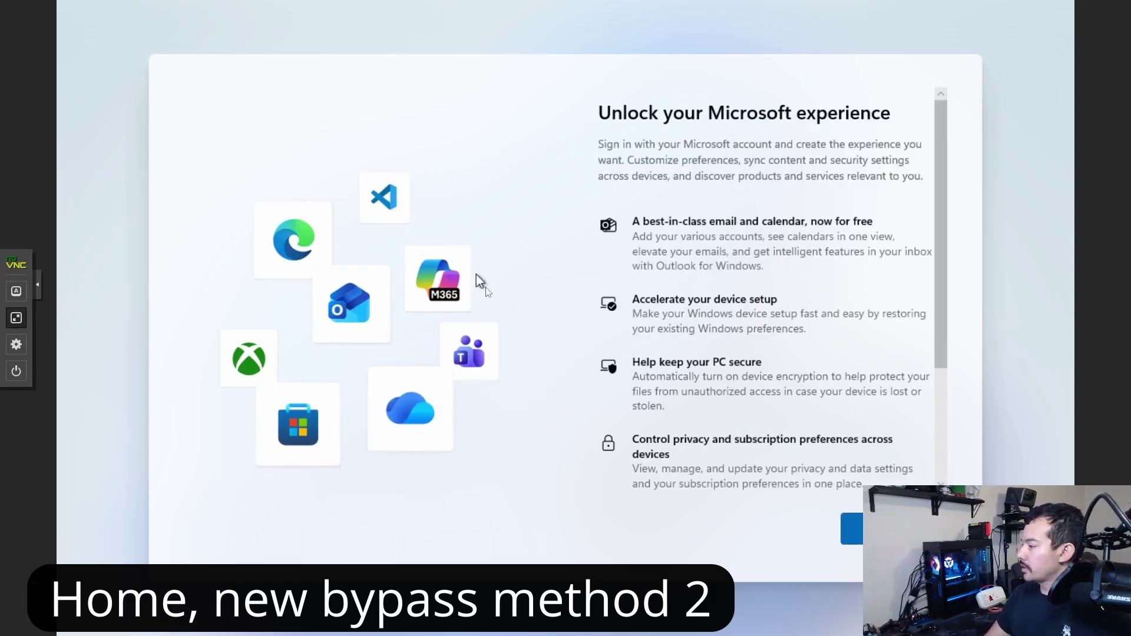
key("Tab")
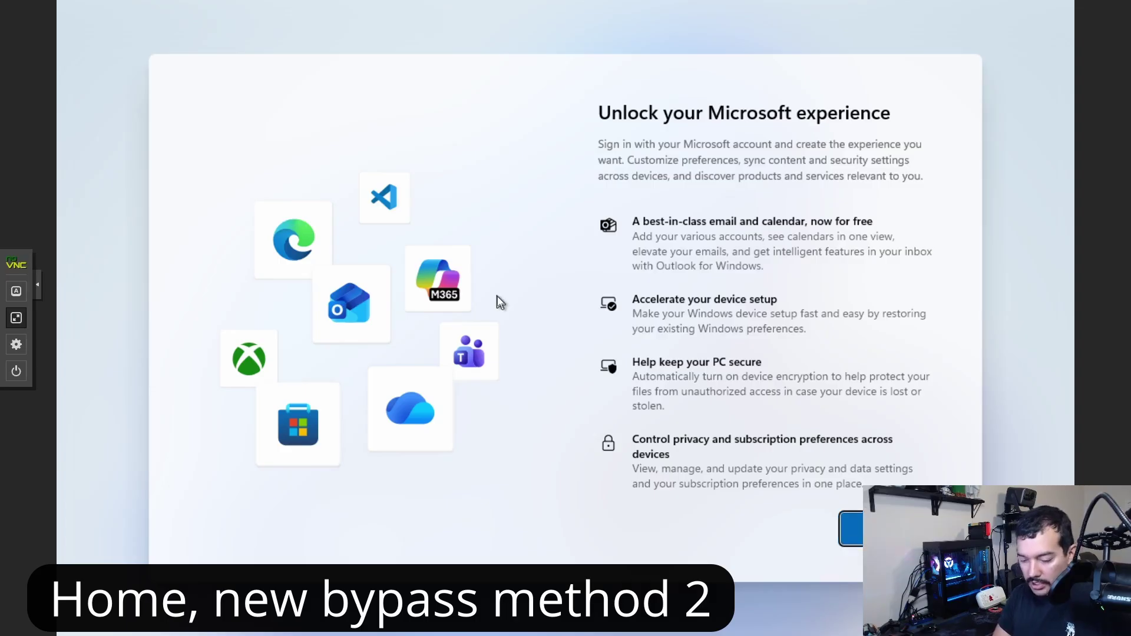
key("shift+F10")
type("regedit")
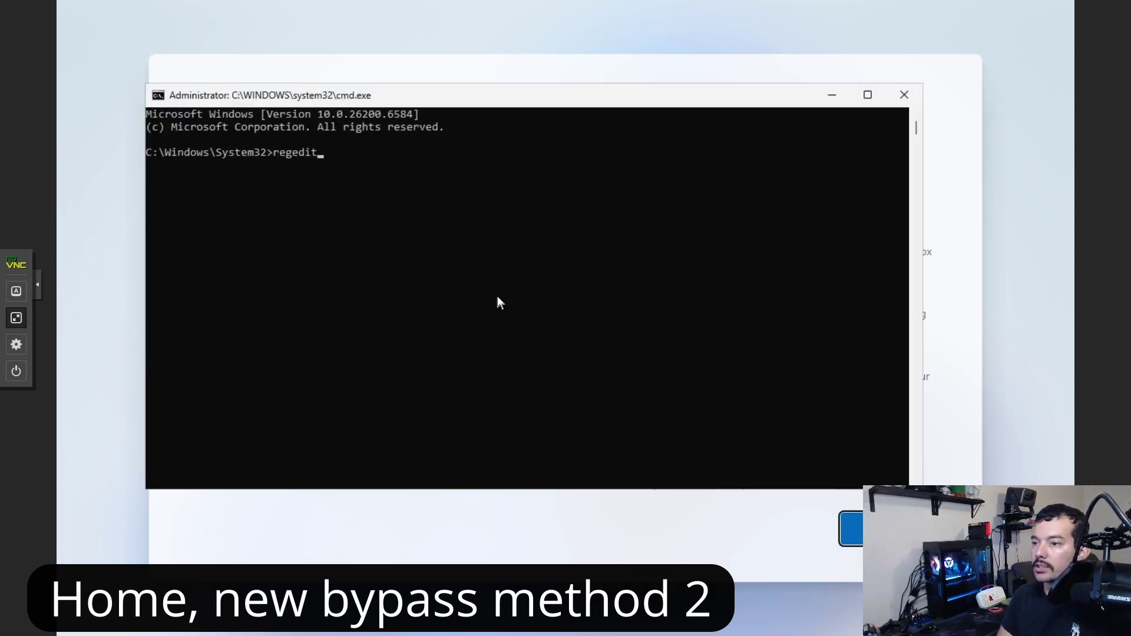
key("Return")
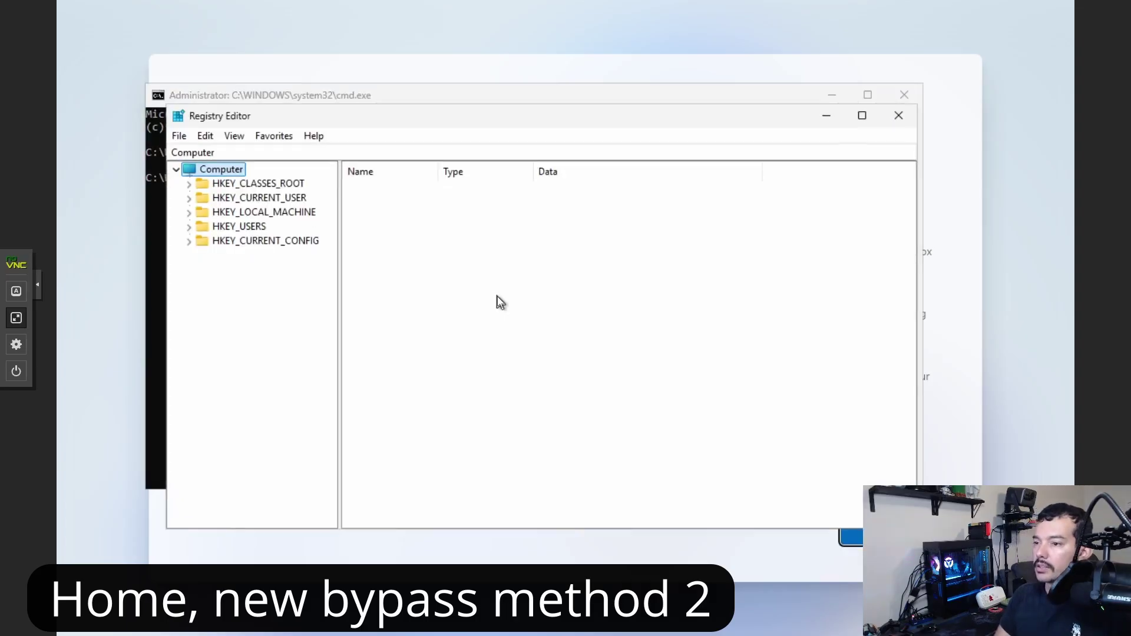
Navigate to HKEY_LOCAL_MACHINE\SOFTWARE\Microsoft\Windows\CurrentVersion\OOBE.
double_click(284, 214)
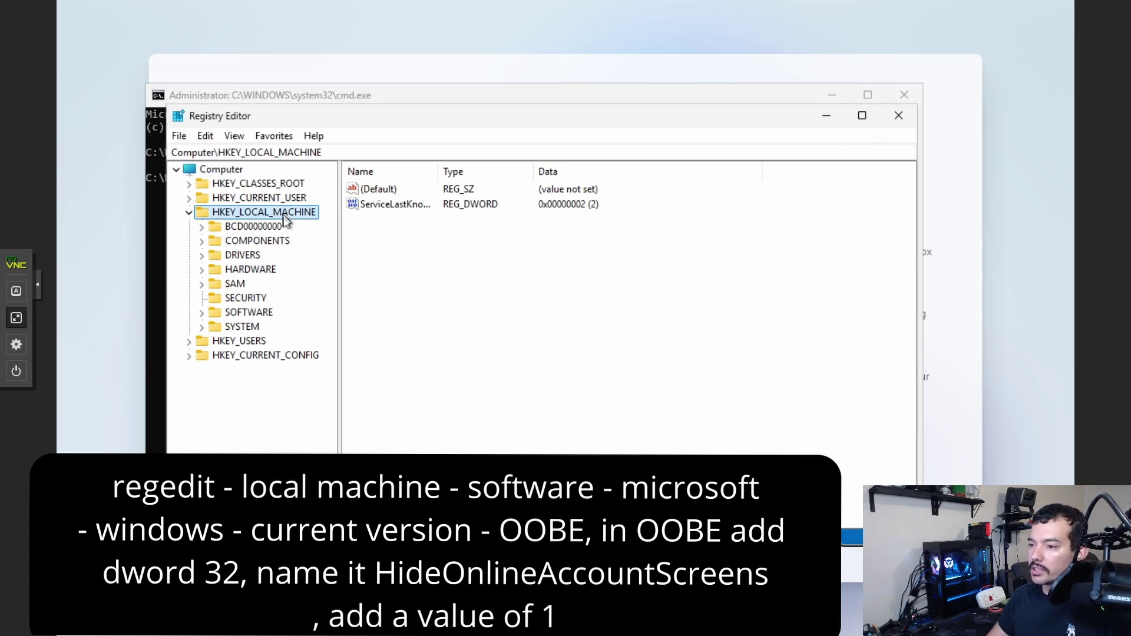
double_click(257, 313)
scroll(311, 358, "down", 1)
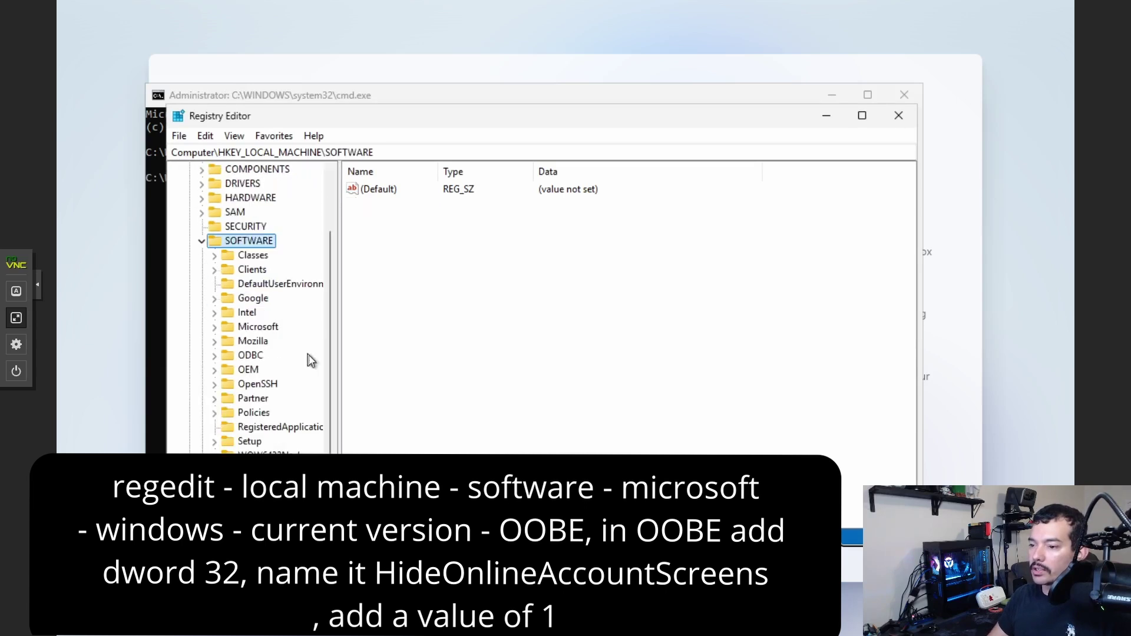
double_click(270, 328)
scroll(292, 377, "down", 10)
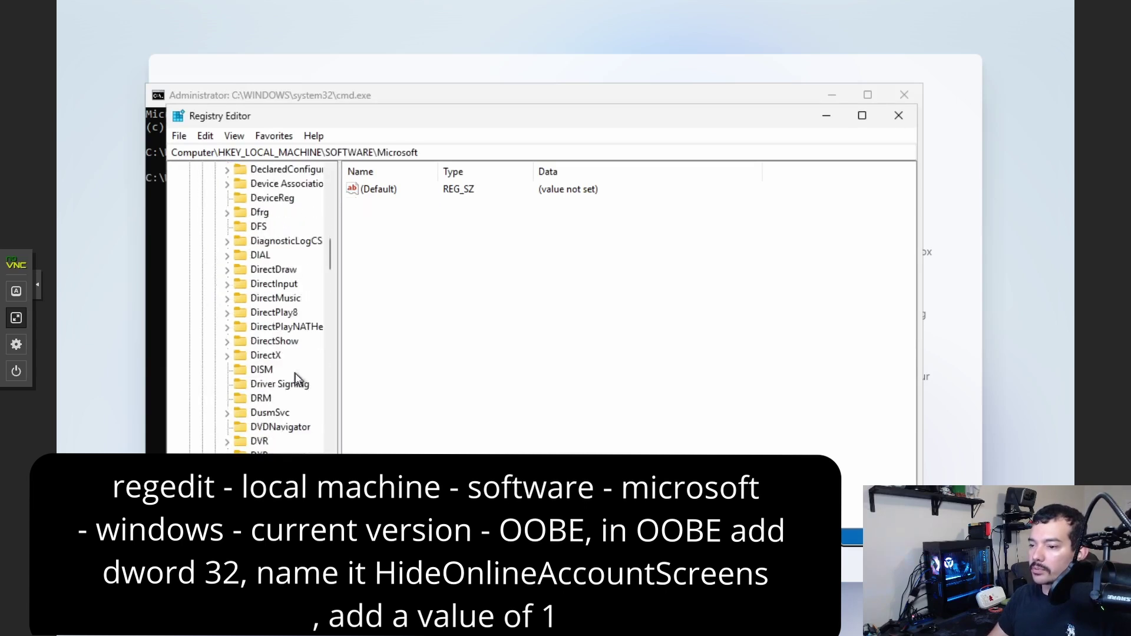
left_click_drag(328, 295, 343, 437)
double_click(271, 342)
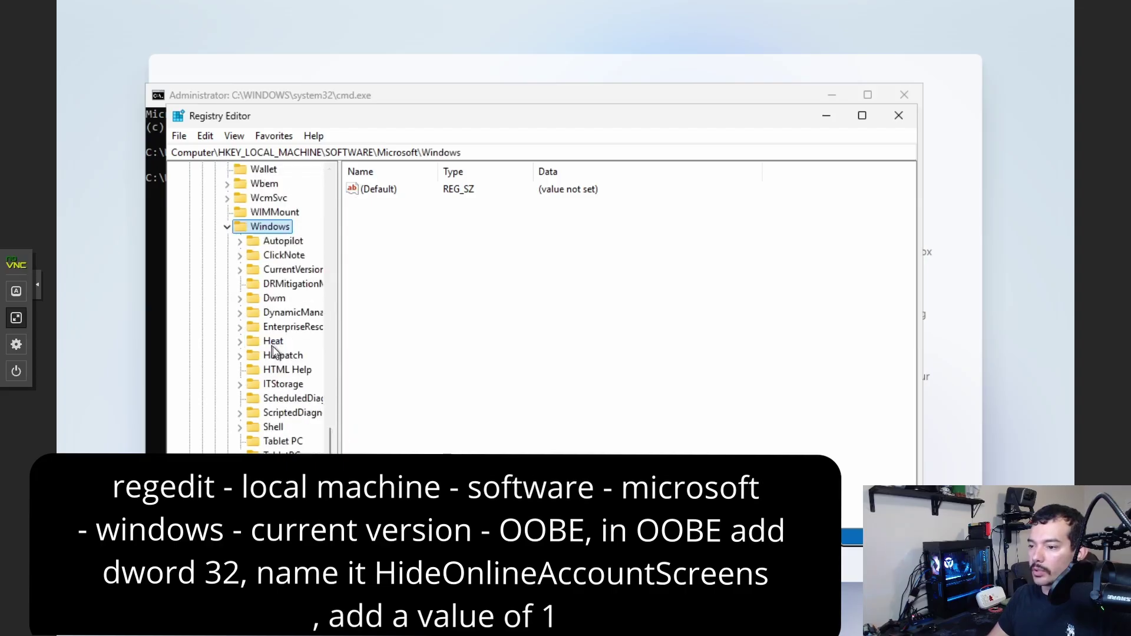
scroll(309, 353, "down", 2)
scroll(309, 357, "down", 4)
scroll(318, 366, "up", 5)
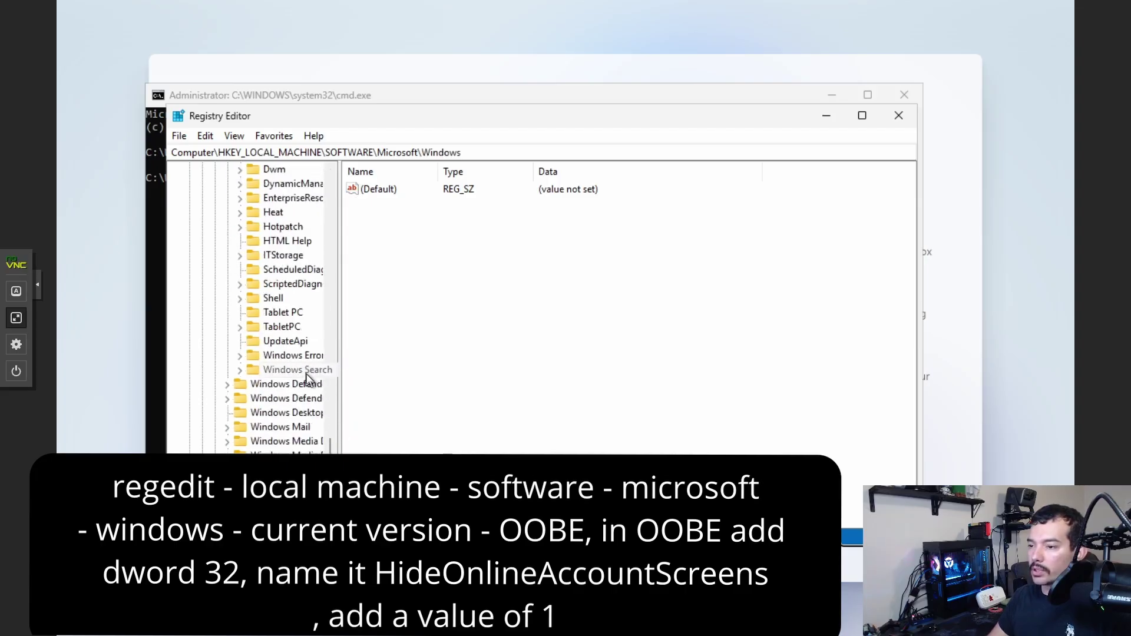
double_click(288, 269)
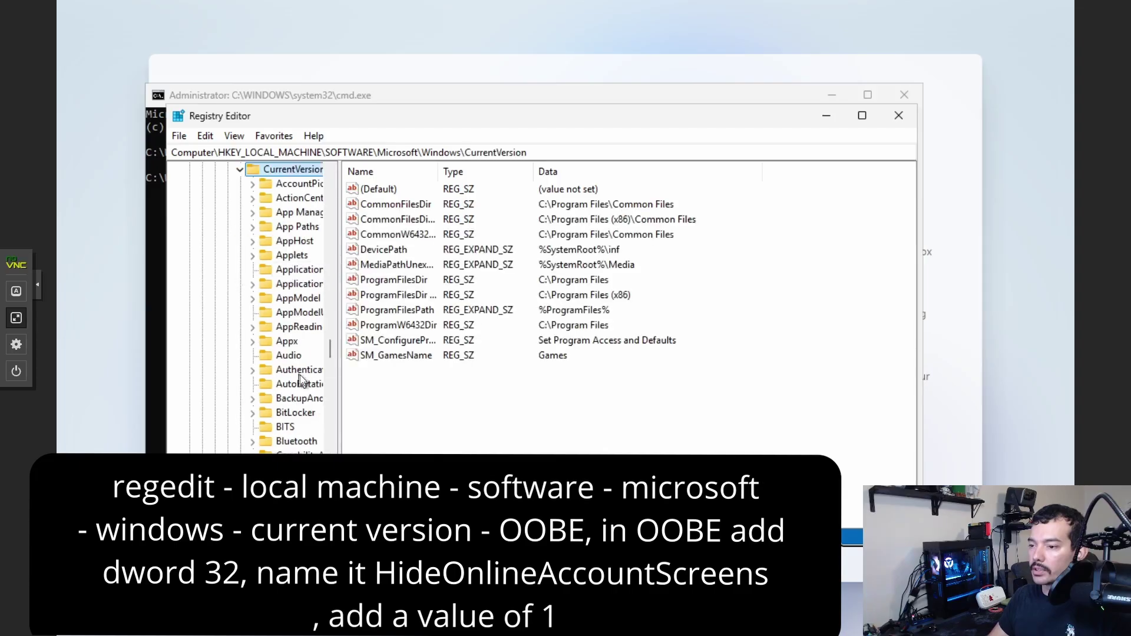
scroll(294, 383, "down", 15)
scroll(300, 391, "down", 4)
double_click(289, 327)
Add a new 32-bit DWORD value named HideOnlineAccountScreens under OOBE.
right_click(465, 306)
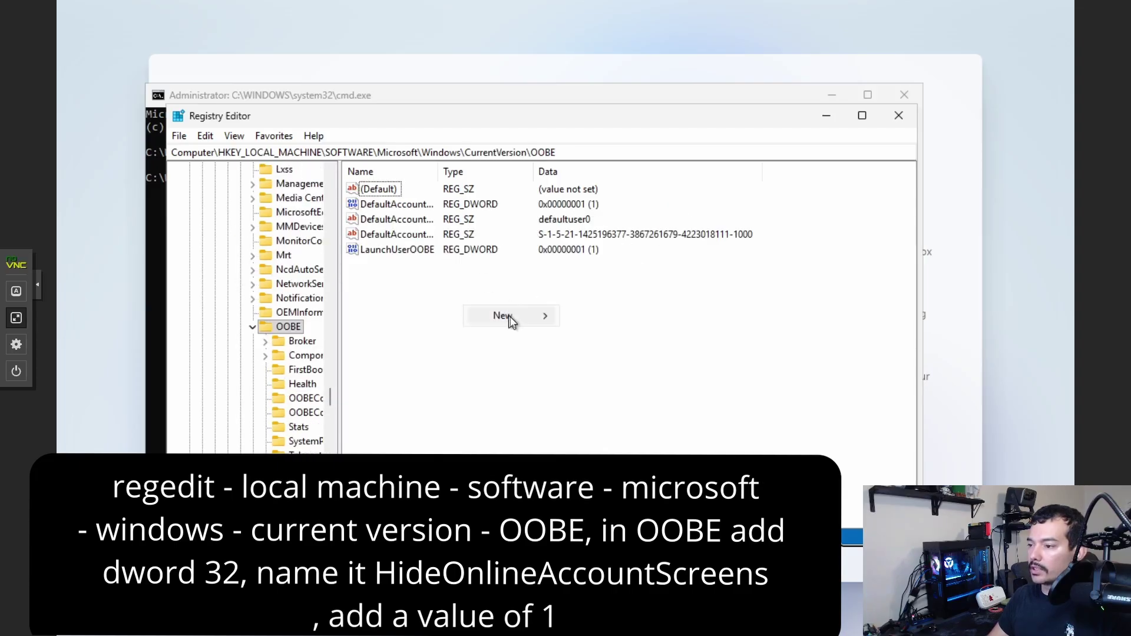
mouse_move(510, 317)
left_click(626, 376)
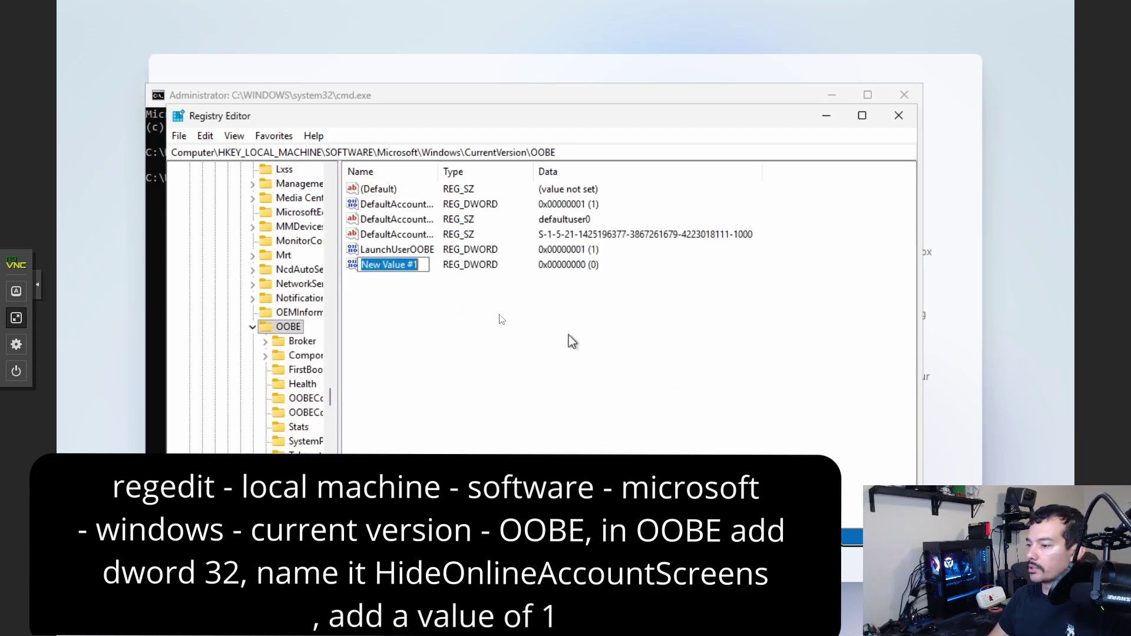
type("H")
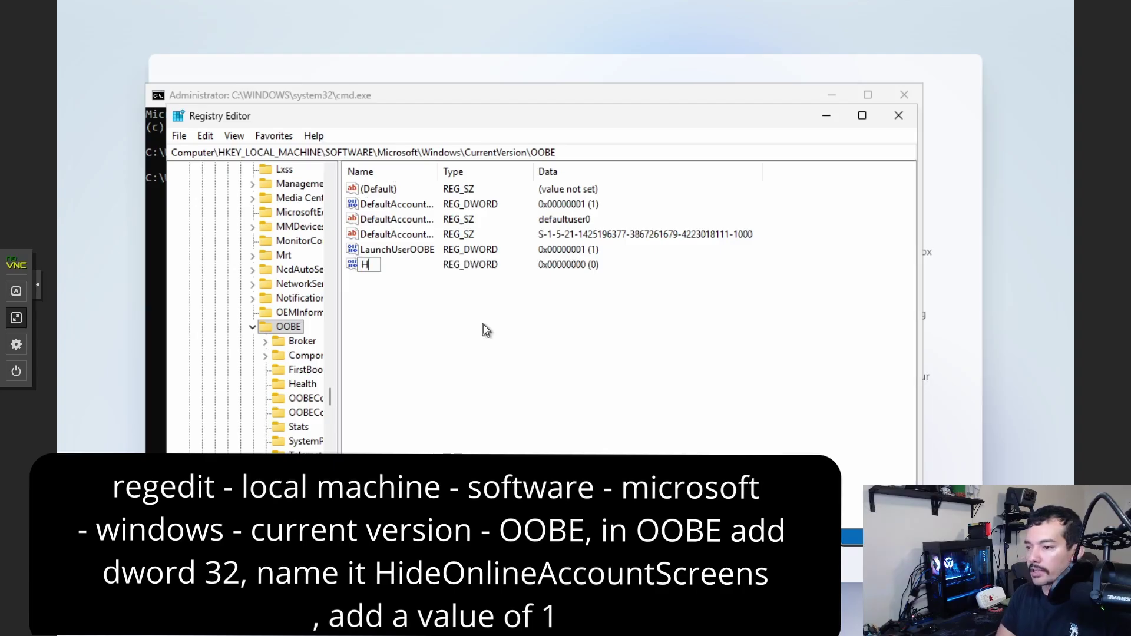
type("ideOn")
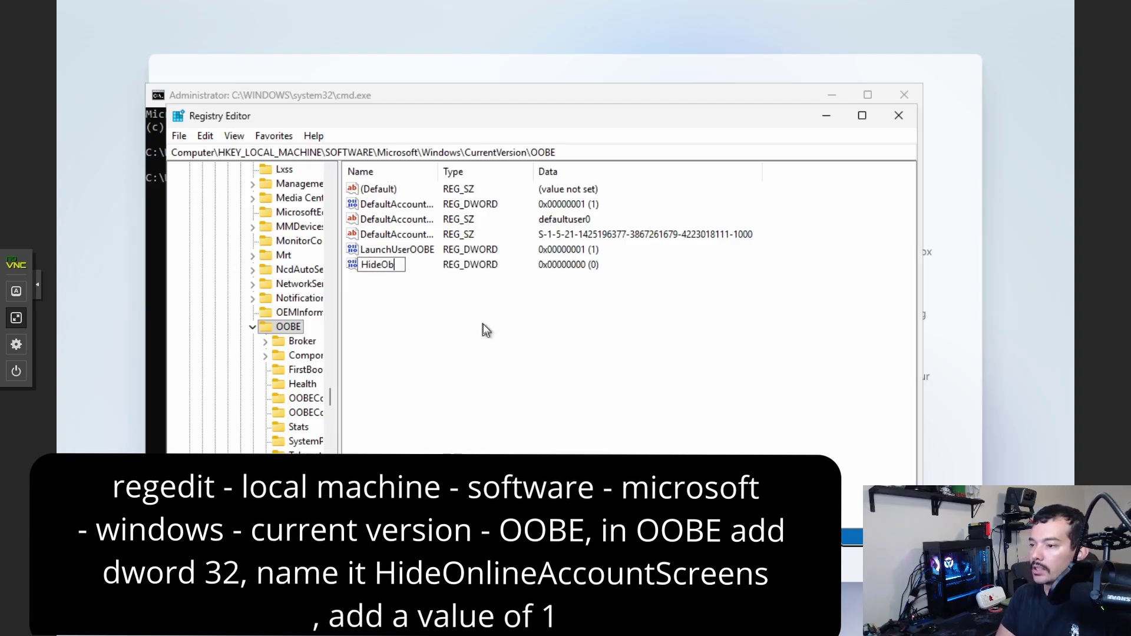
type("line")
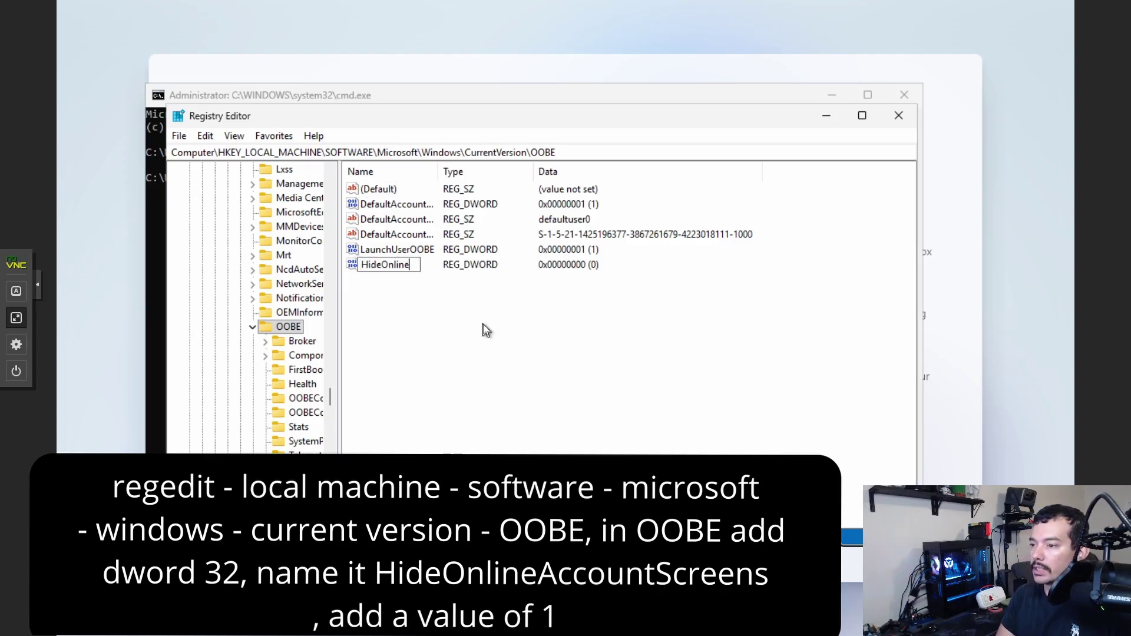
type("Accoun")
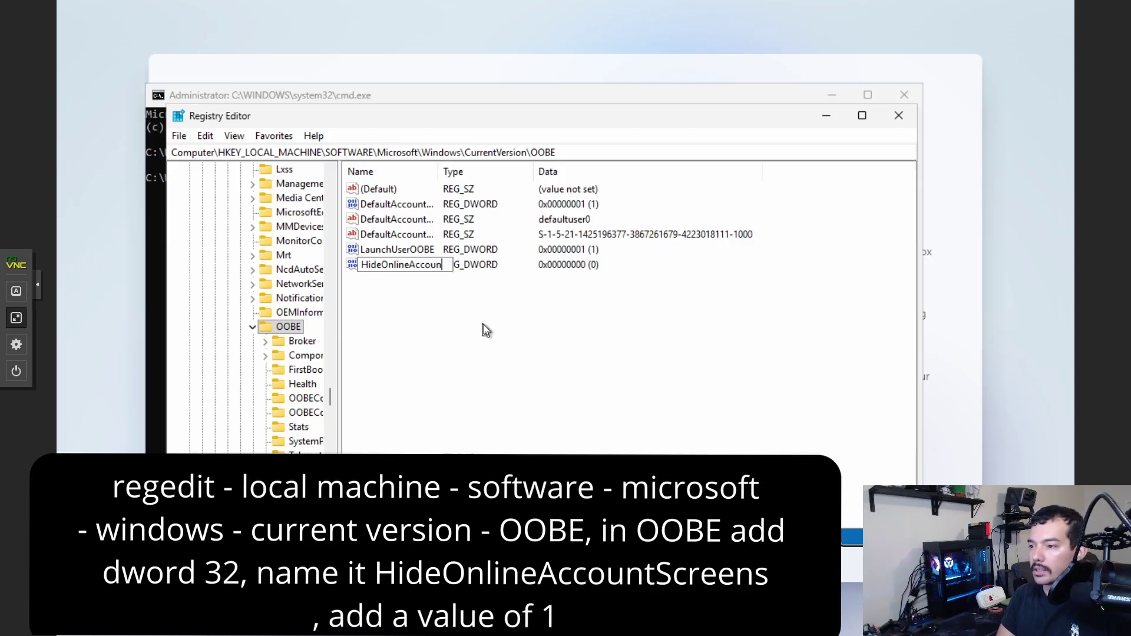
type("tScreens")
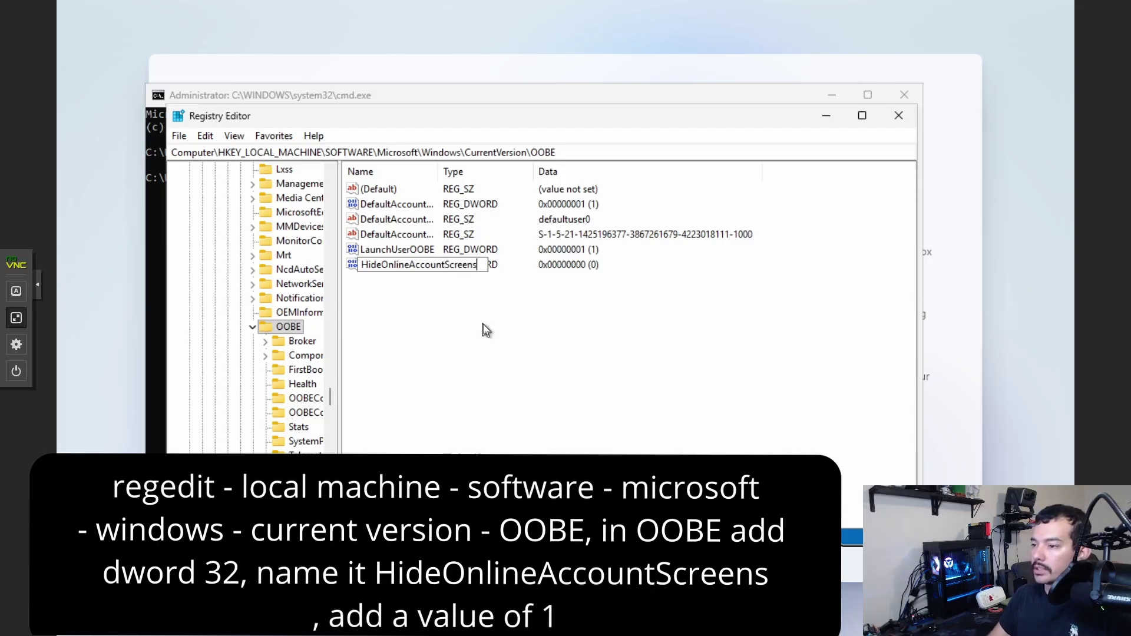
key("Return")
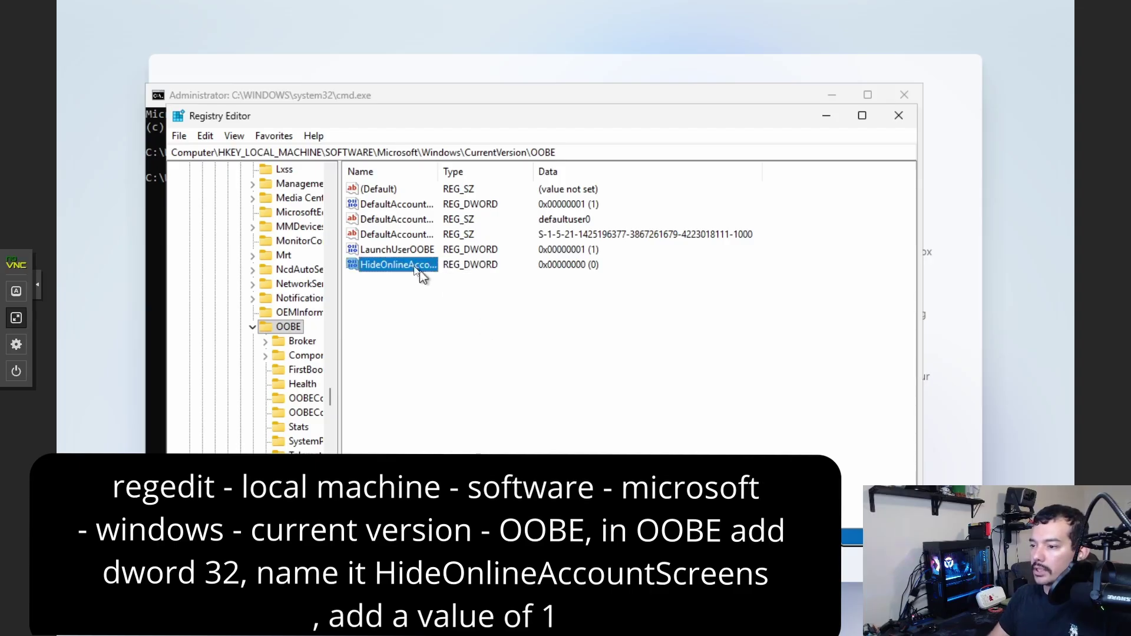
Set the HideOnlineAccountScreens value data to 1.
right_click(413, 264)
left_click(440, 275)
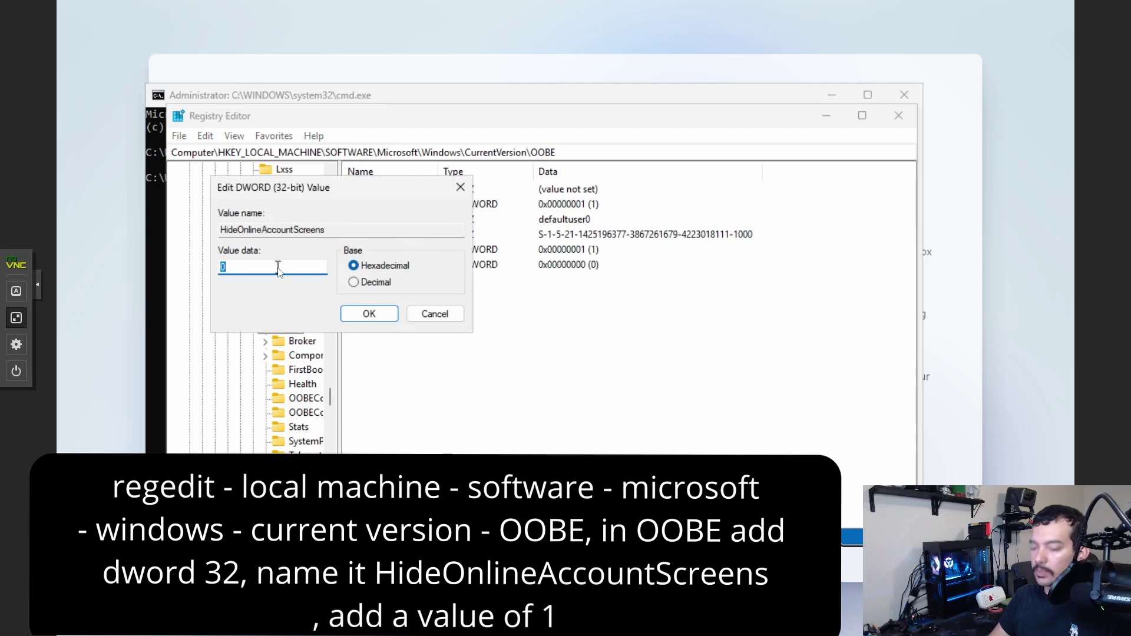
type("1")
left_click(365, 313)
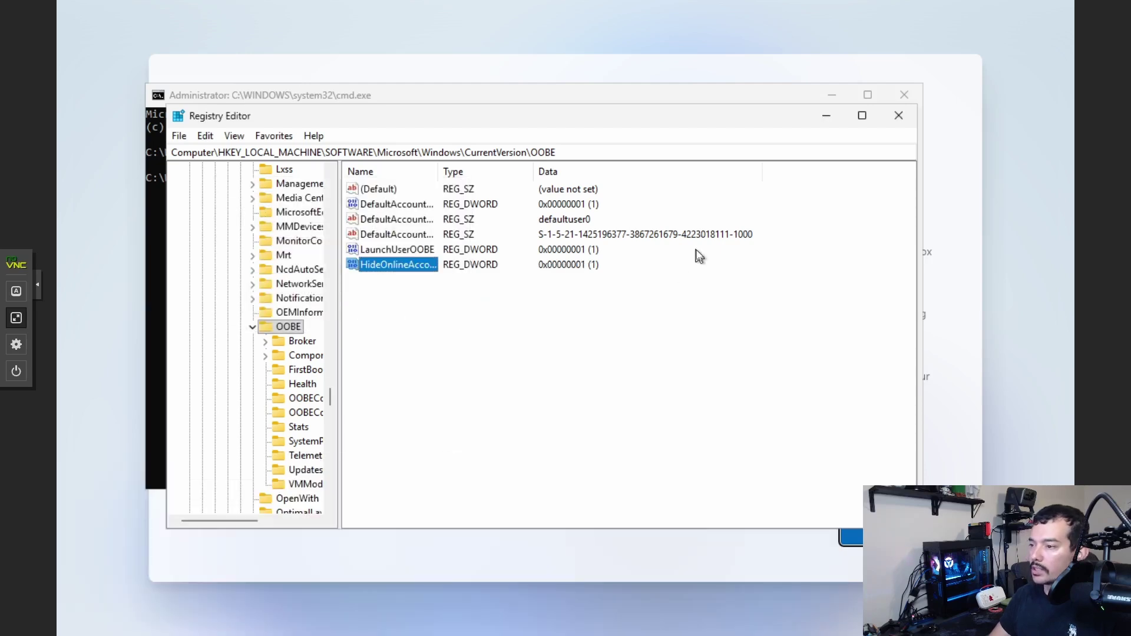
Close Registry Editor and the prompt, then run shutdown /s /t 0 from a new prompt.
left_click(898, 117)
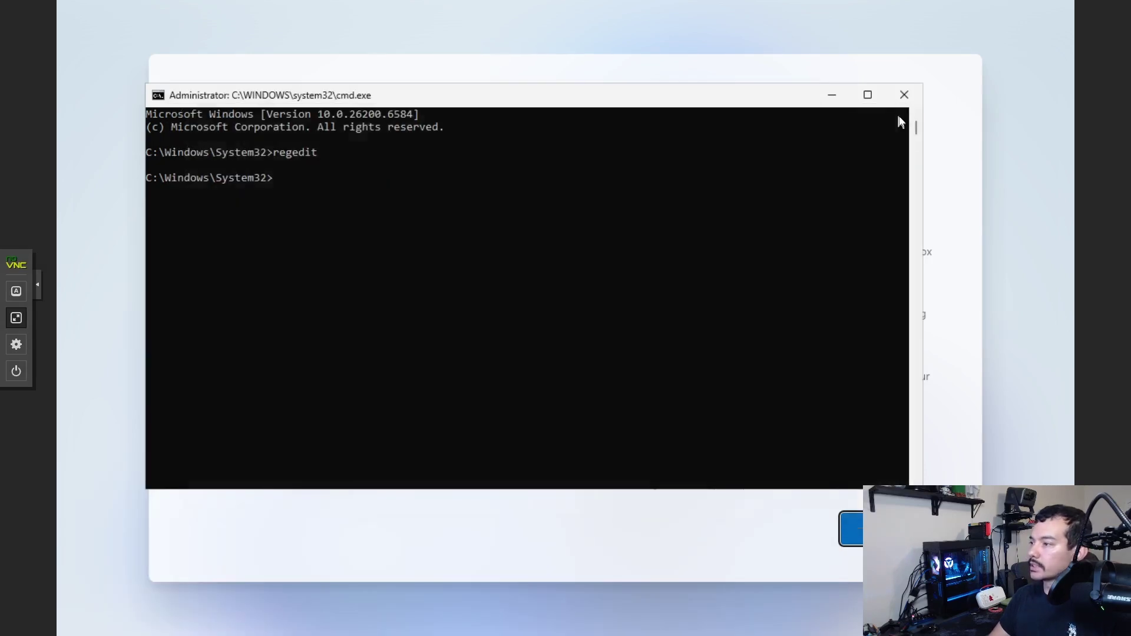
left_click(908, 104)
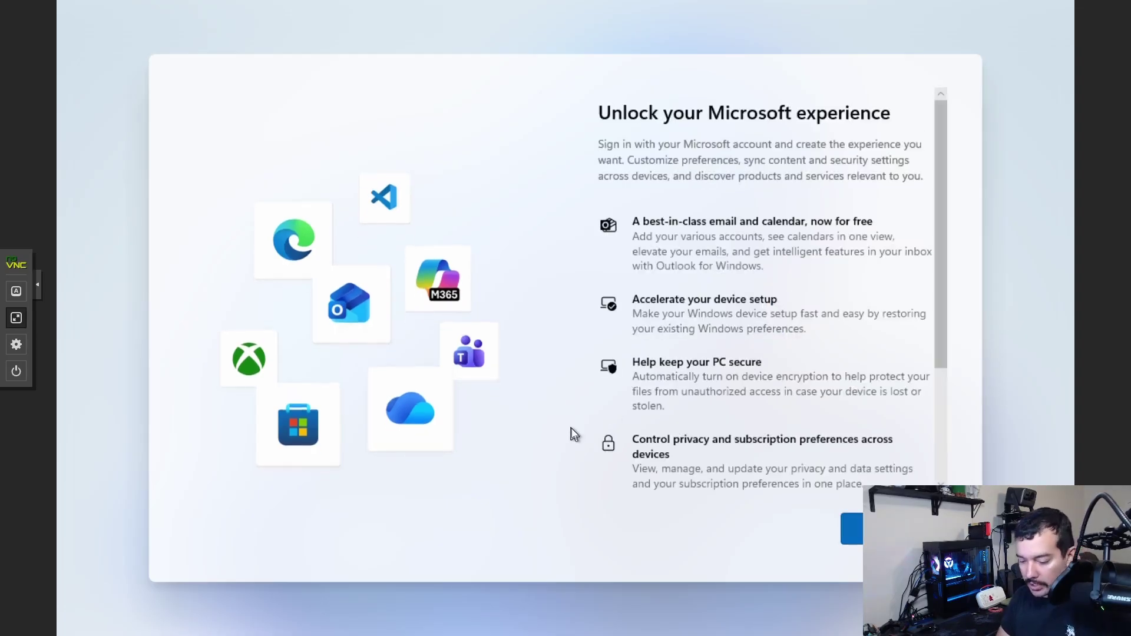
key("Tab")
key("shift+F10")
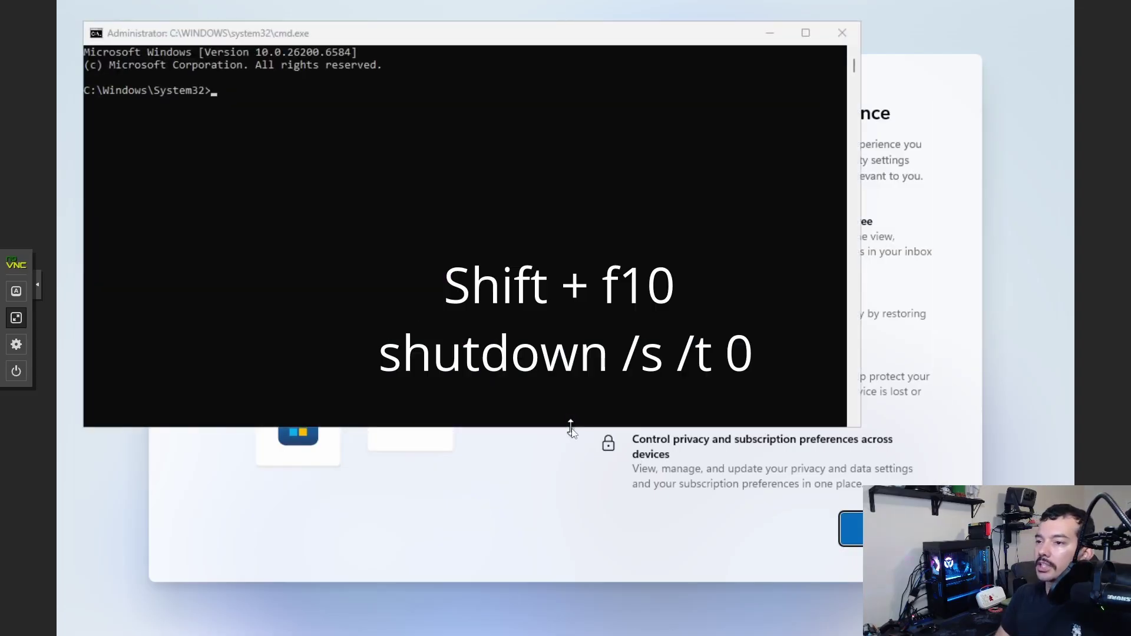
left_click(528, 234)
type("shutdown /s /t")
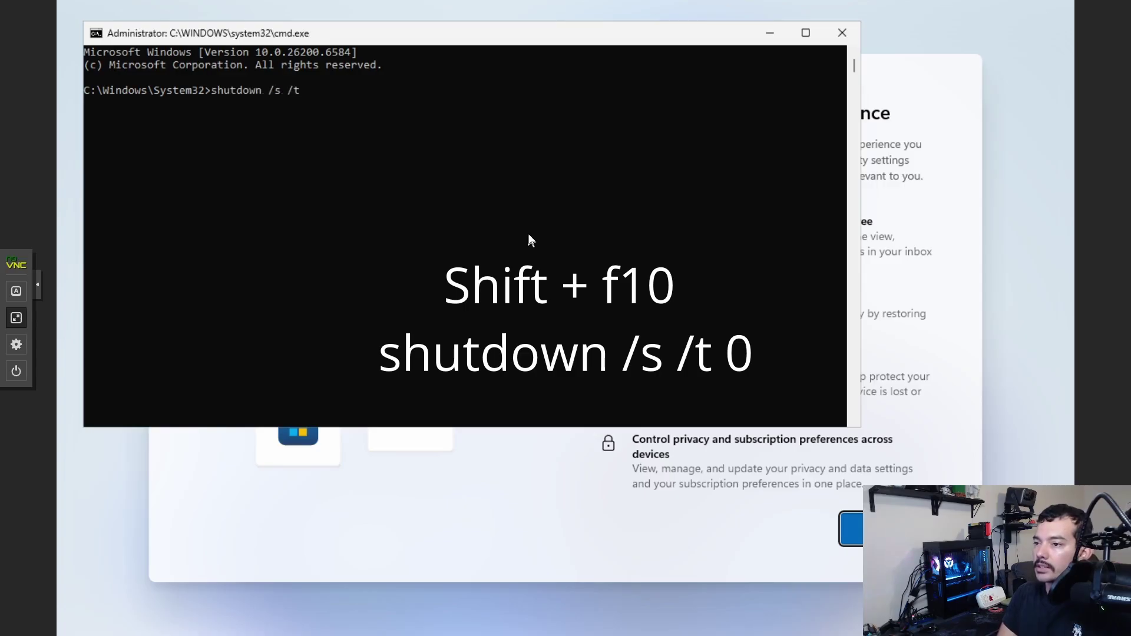
type("0")
key("Return")
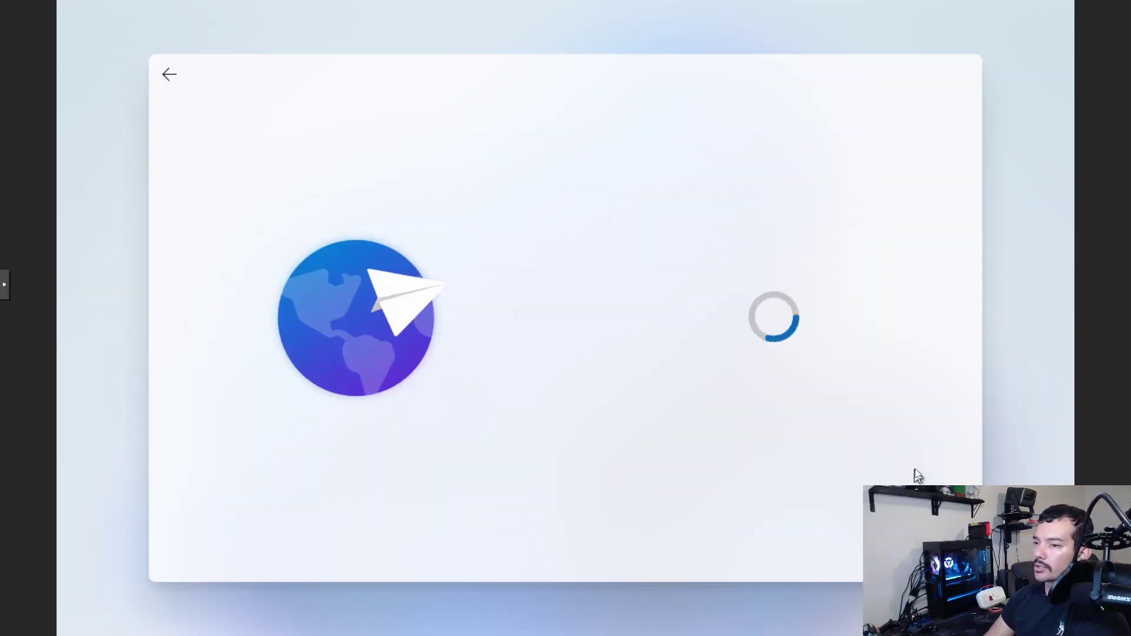
Keep the suggested keyboard layout and skip adding a second layout.
left_click(853, 531)
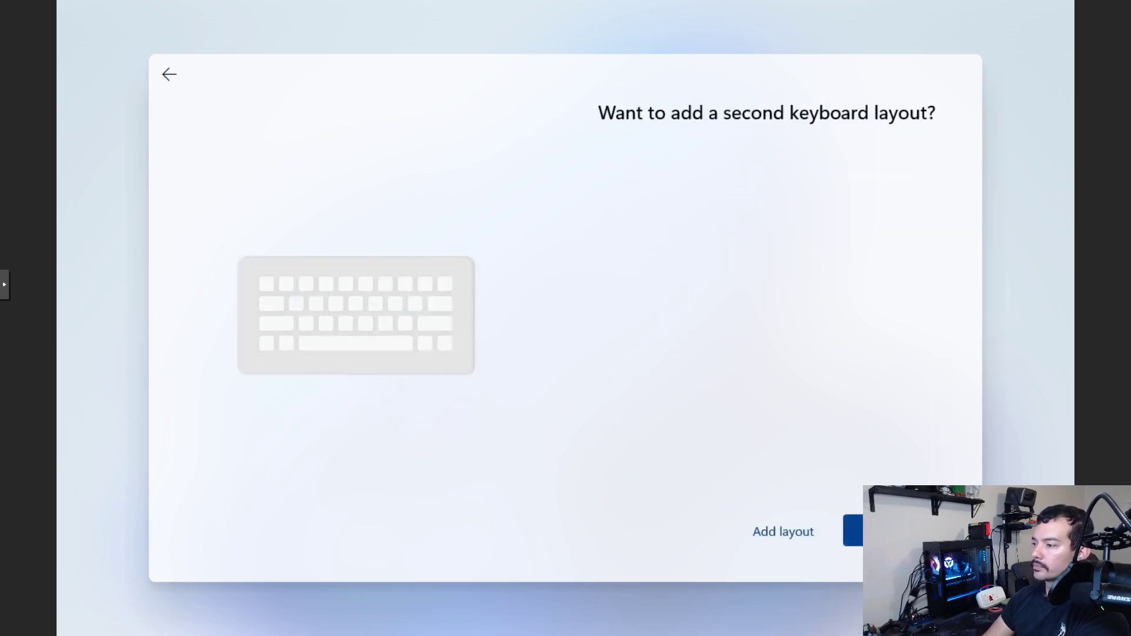
left_click(854, 530)
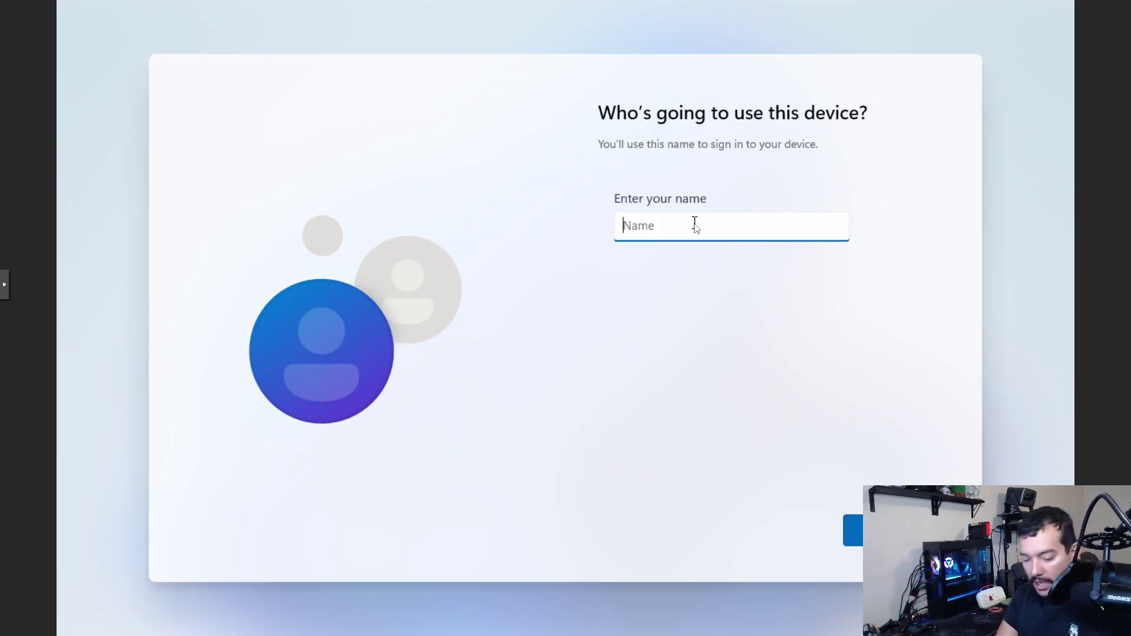
Enter the local account name and continue without a password.
type("adminhm2")
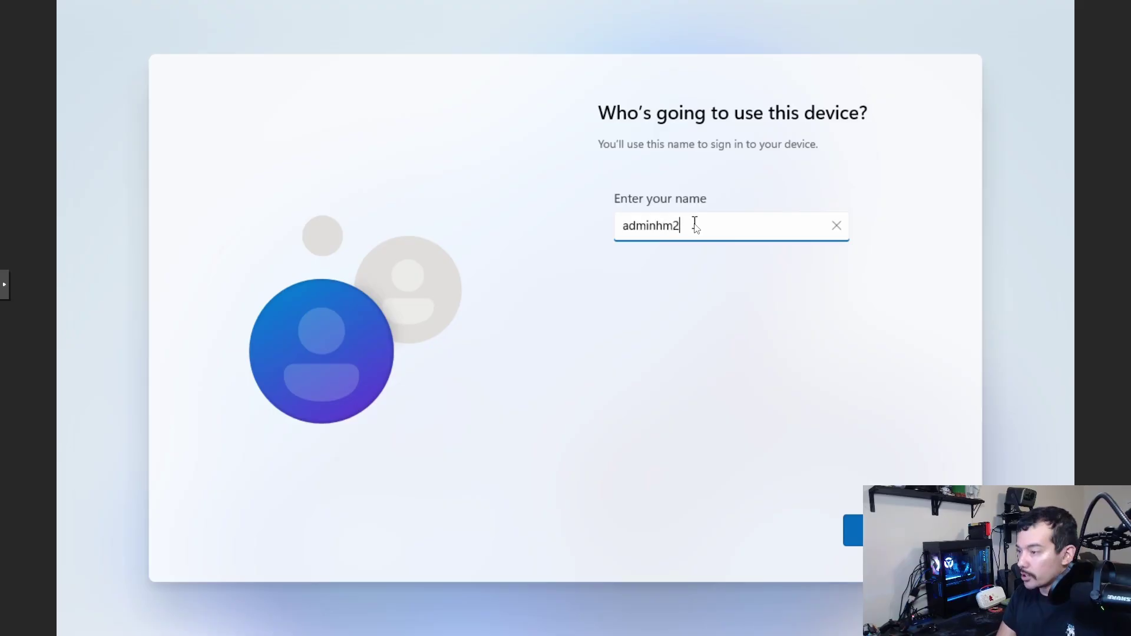
key("Return")
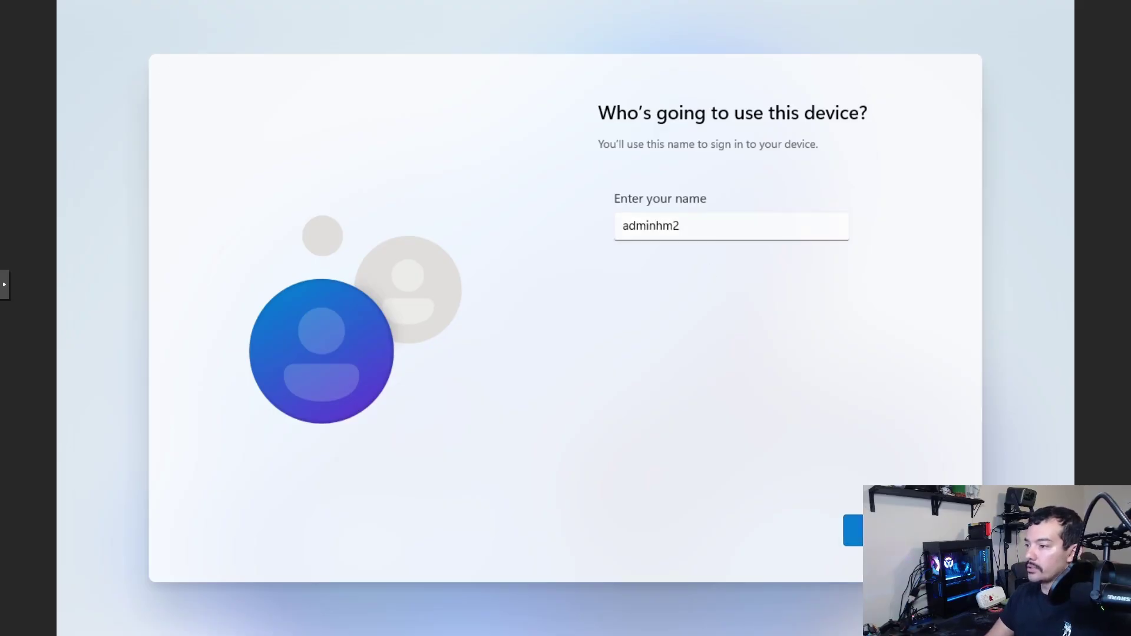
key("Return")
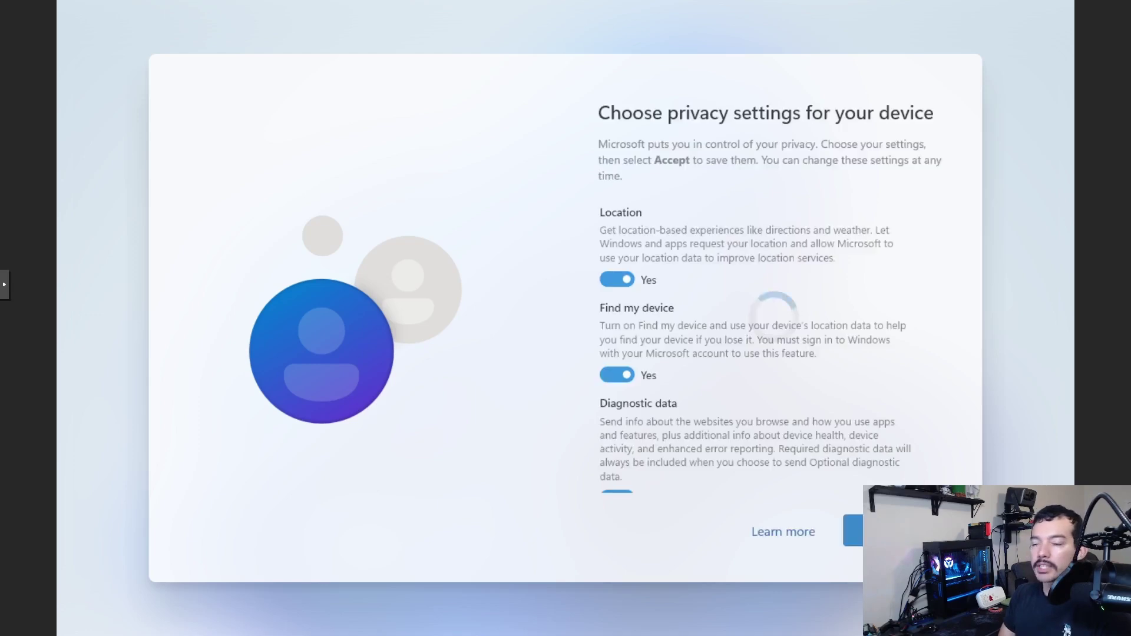
Turn off location, inking and tailored experiences, limit diagnostics to required, and accept.
left_click(610, 278)
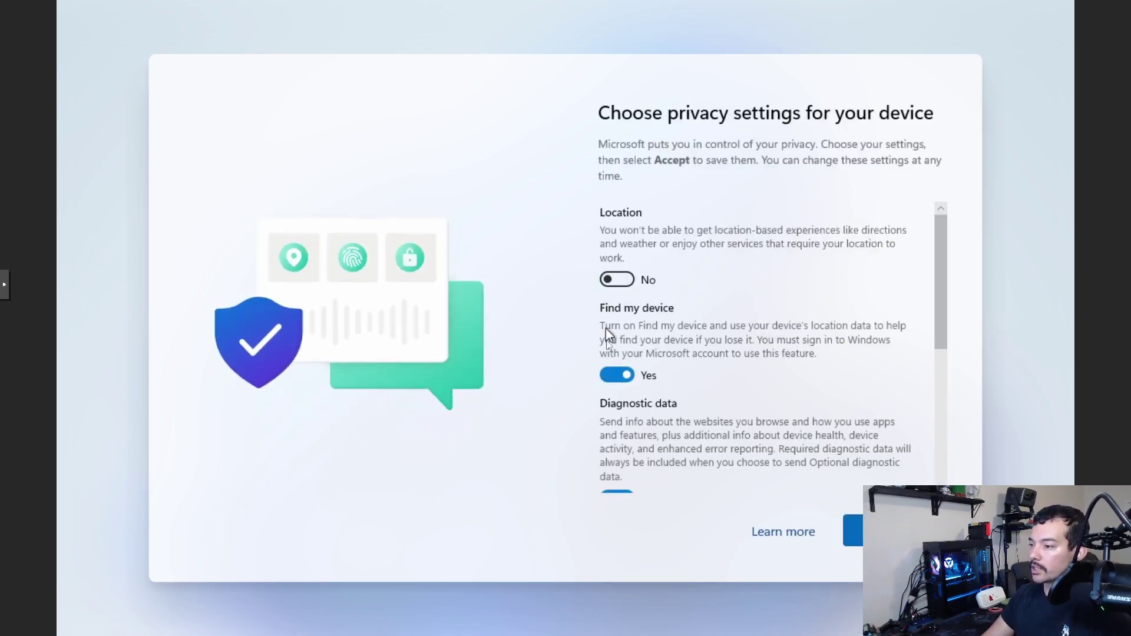
scroll(617, 386, "down", 3)
left_click(617, 309)
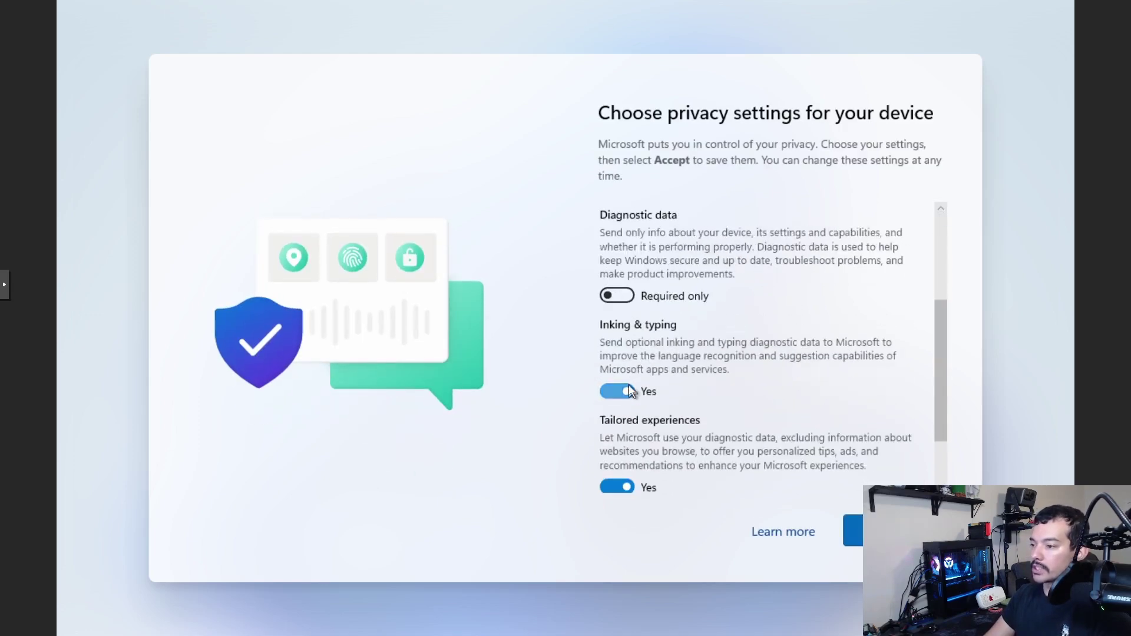
left_click(625, 387)
scroll(620, 365, "down", 2)
left_click(616, 404)
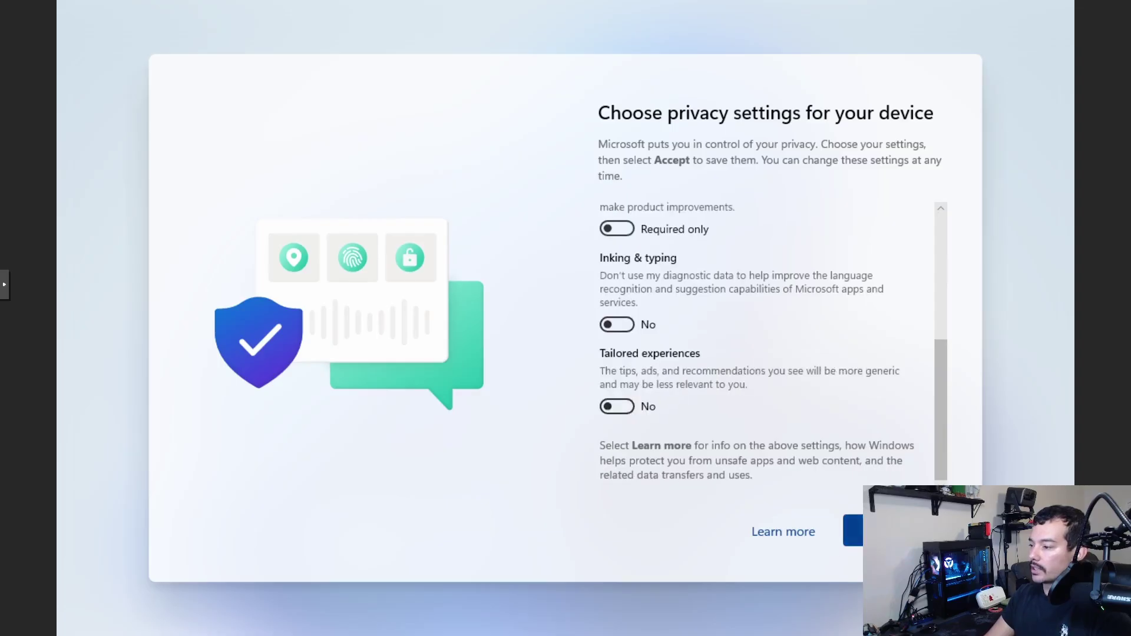
left_click(855, 532)
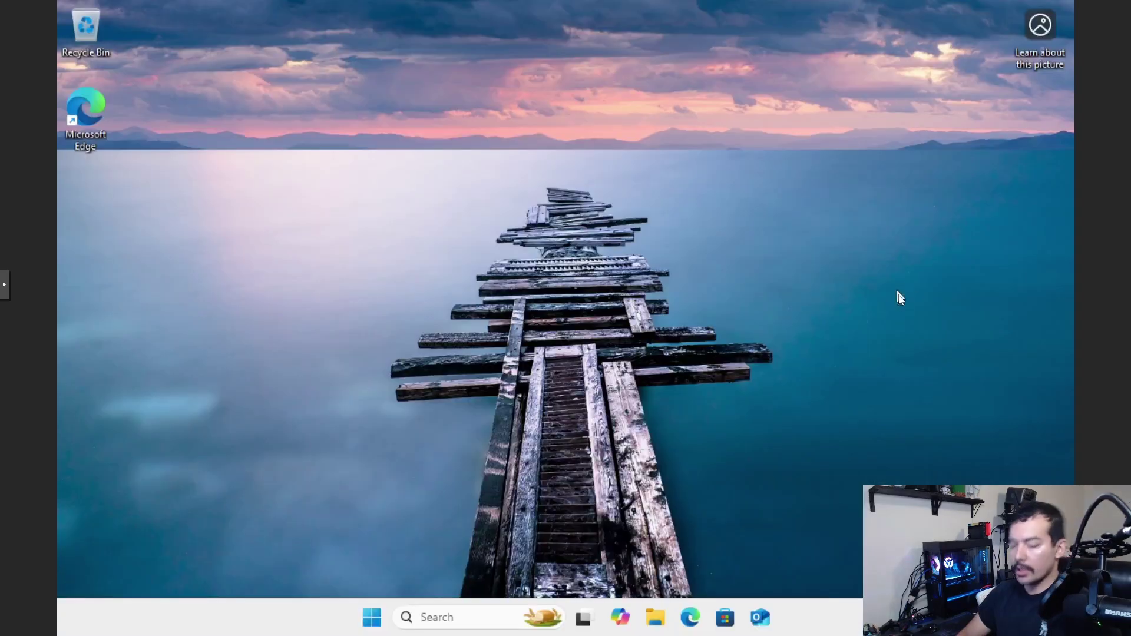
Search 'about pc' from the taskbar to open the About your PC page.
left_click(460, 620)
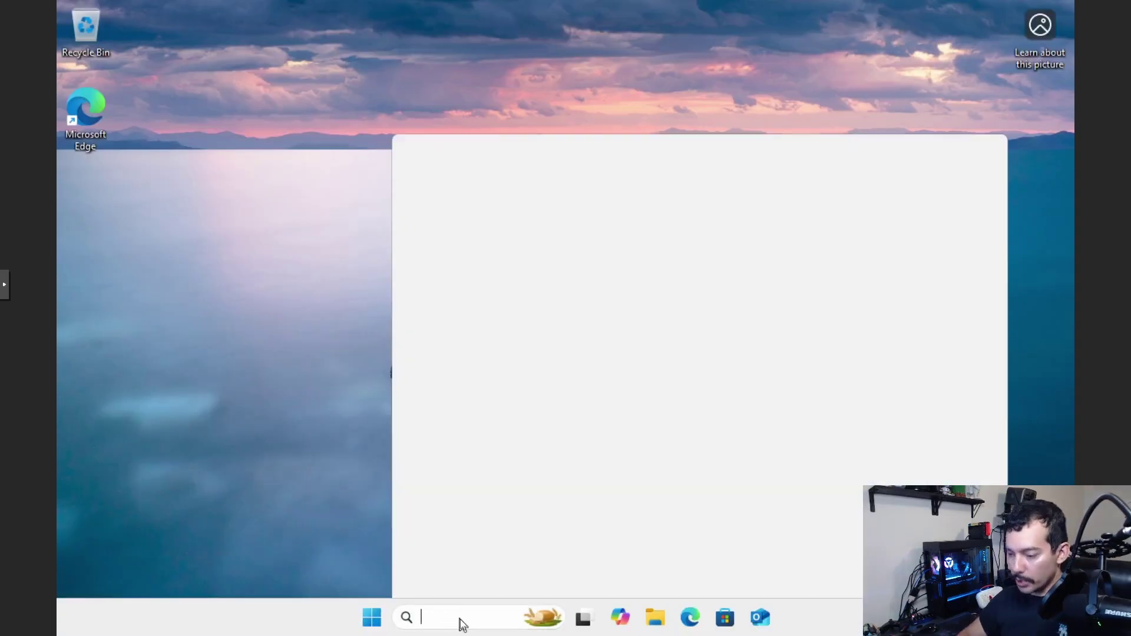
type("about pc")
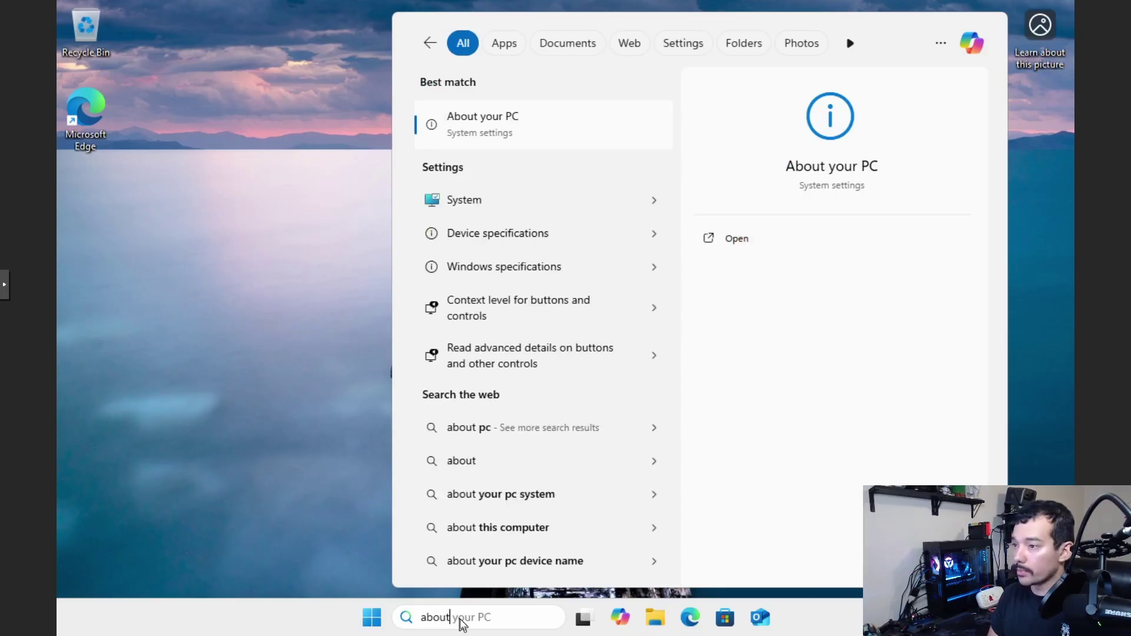
key("Return")
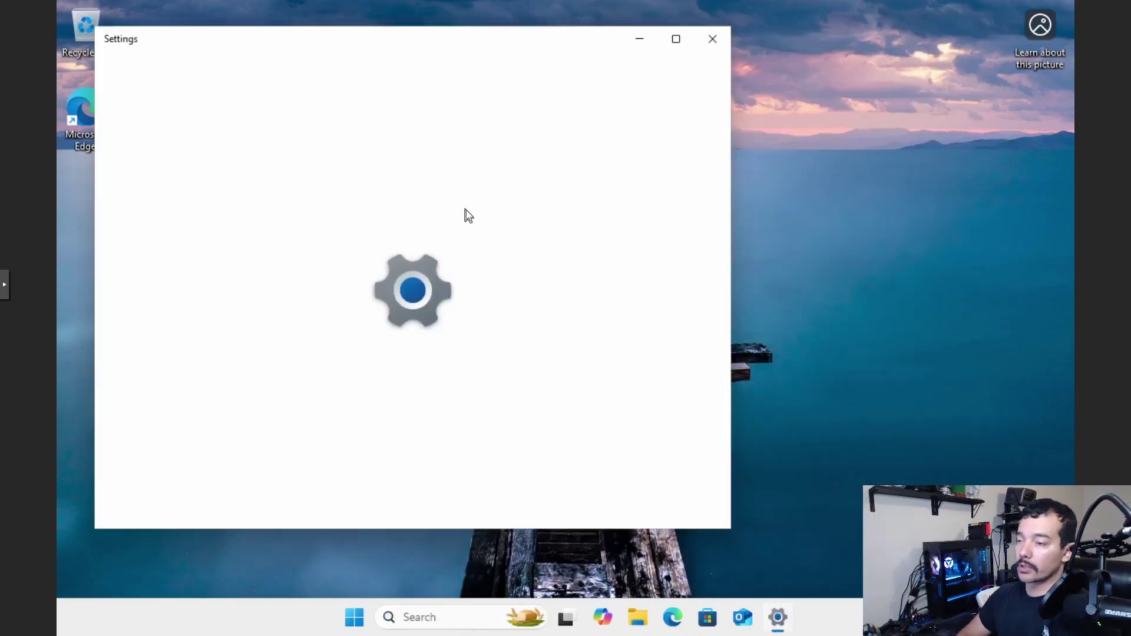
Review the Windows specifications: Windows 11 Home, version 25H2, OS build 26200.6584.
scroll(503, 284, "down", 5)
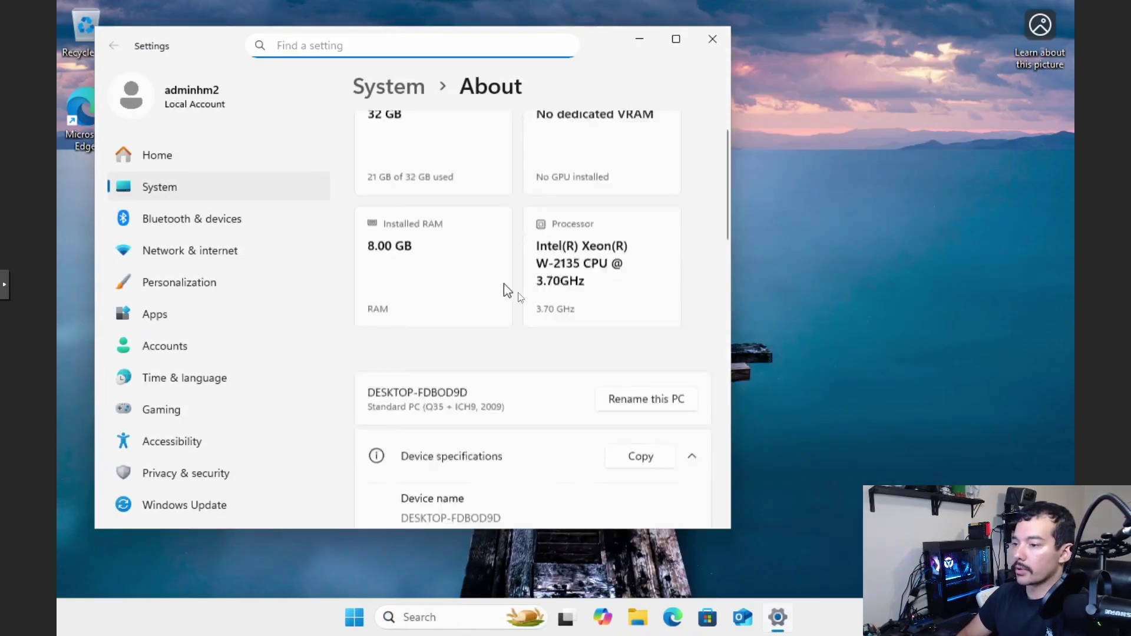
scroll(579, 316, "down", 15)
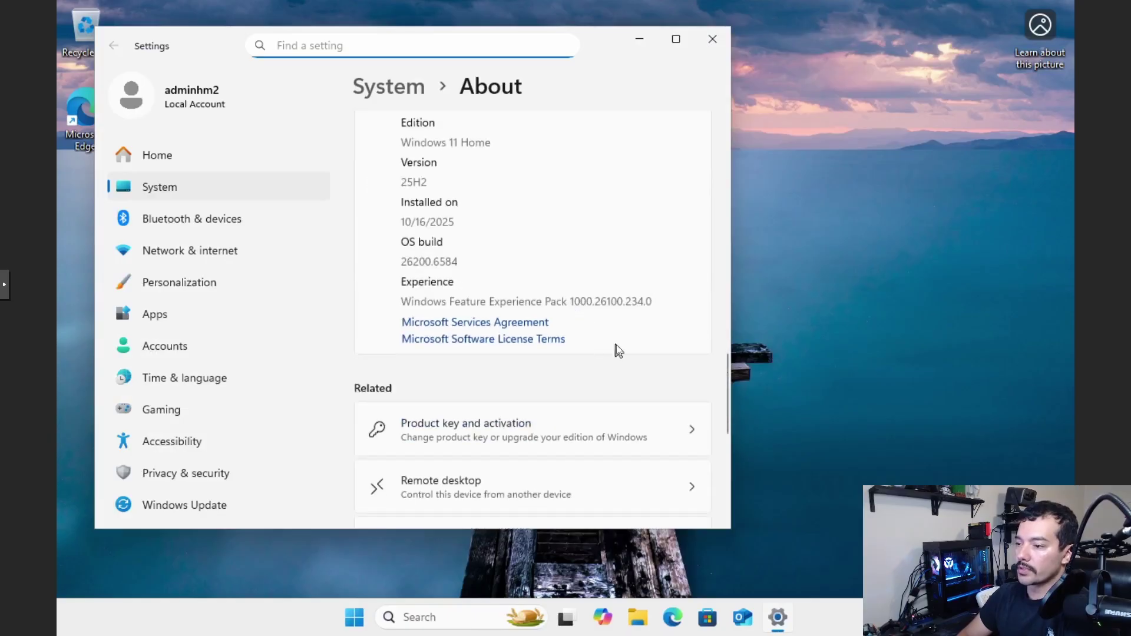
left_click_drag(447, 143, 491, 143)
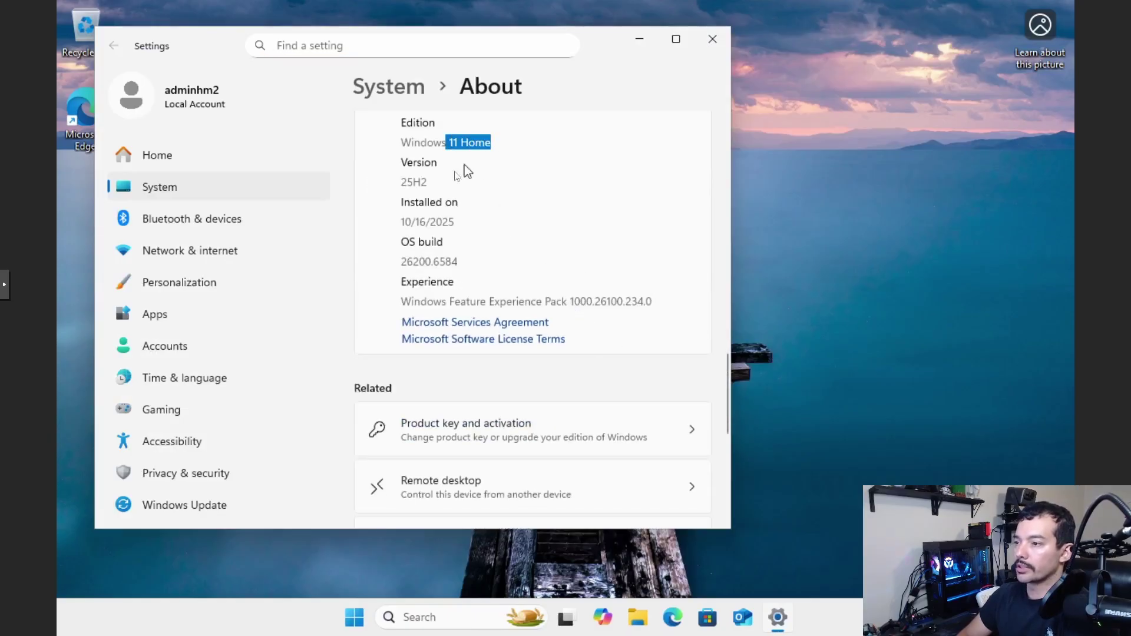
left_click_drag(402, 183, 428, 183)
left_click_drag(425, 262, 453, 262)
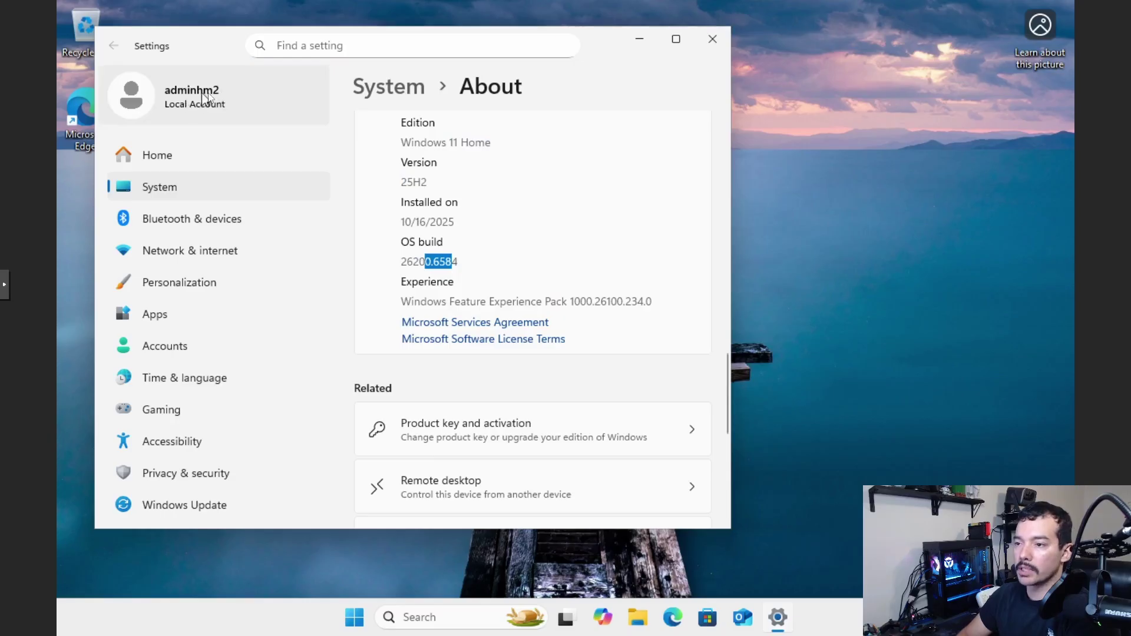